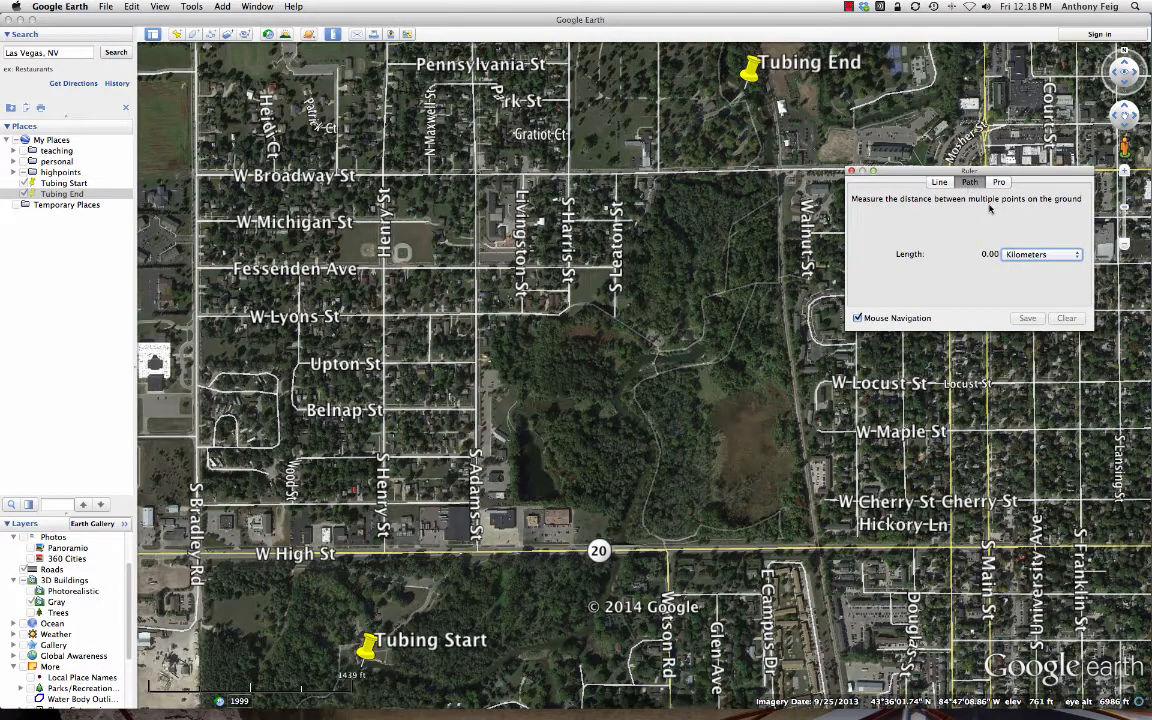
# Set the path ruler's length unit to miles.
pyautogui.click(1075, 258)
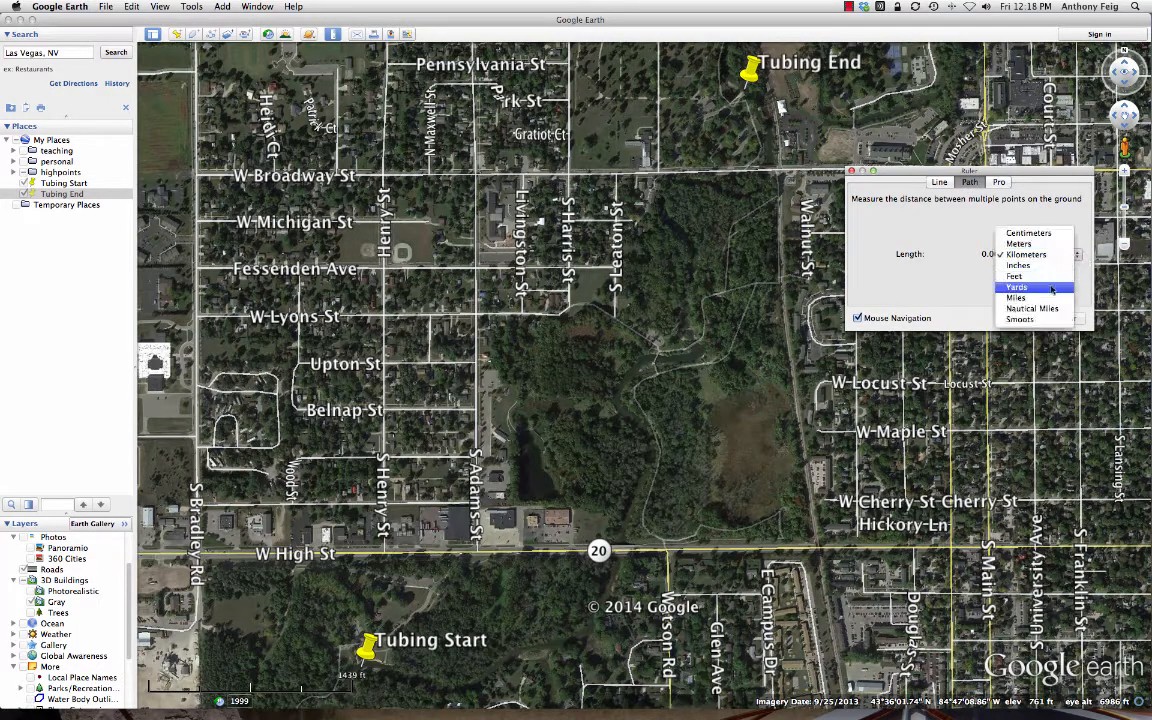
pyautogui.click(932, 267)
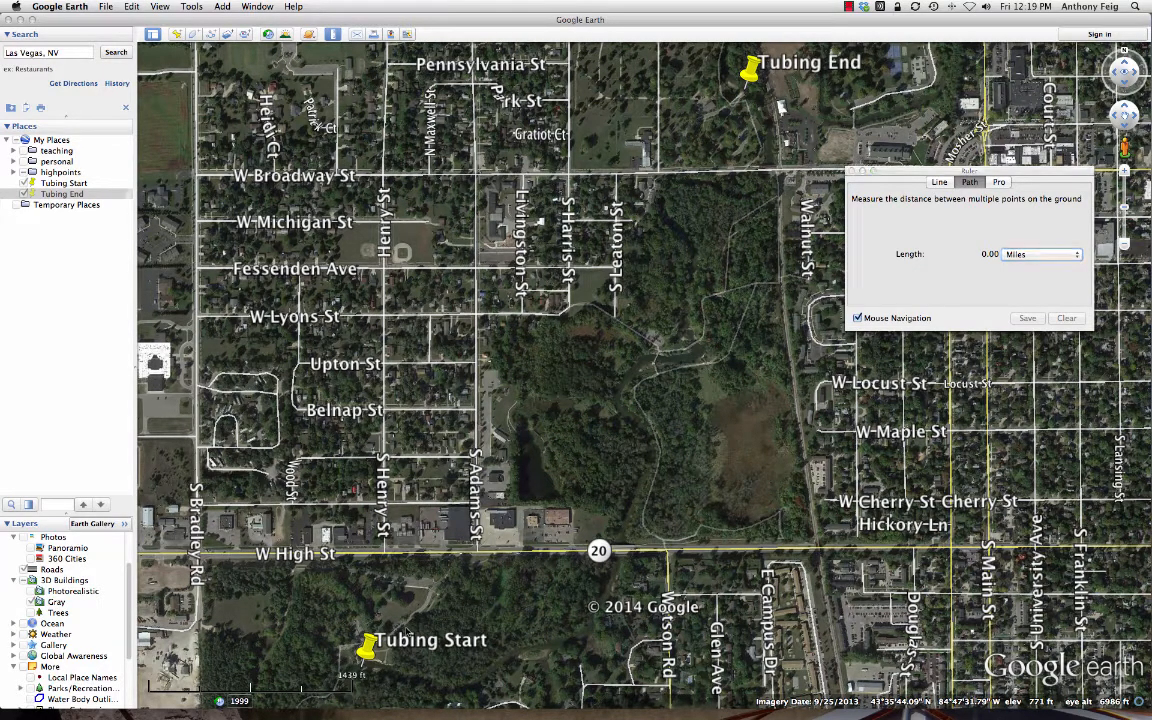
# Frame the river at the Tubing Start placemark up close and move the Ruler window clear of the river.
pyautogui.moveTo(410, 630); pyautogui.dragTo(504, 364)
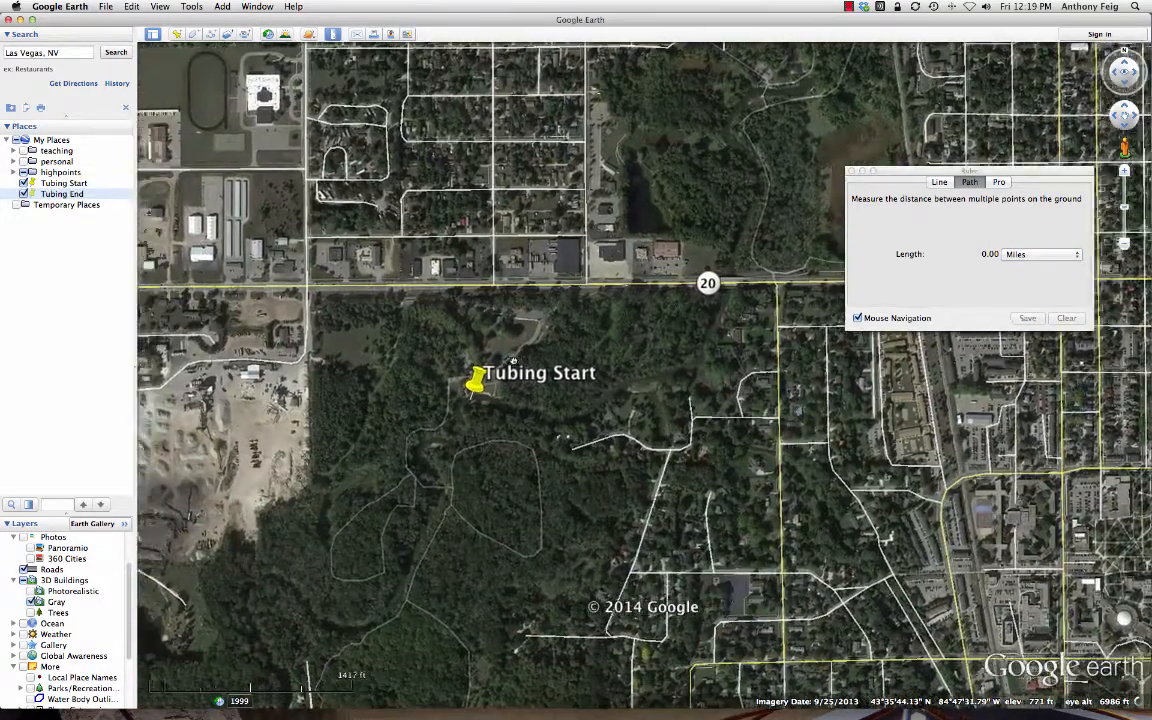
pyautogui.scroll(3, 508, 362)
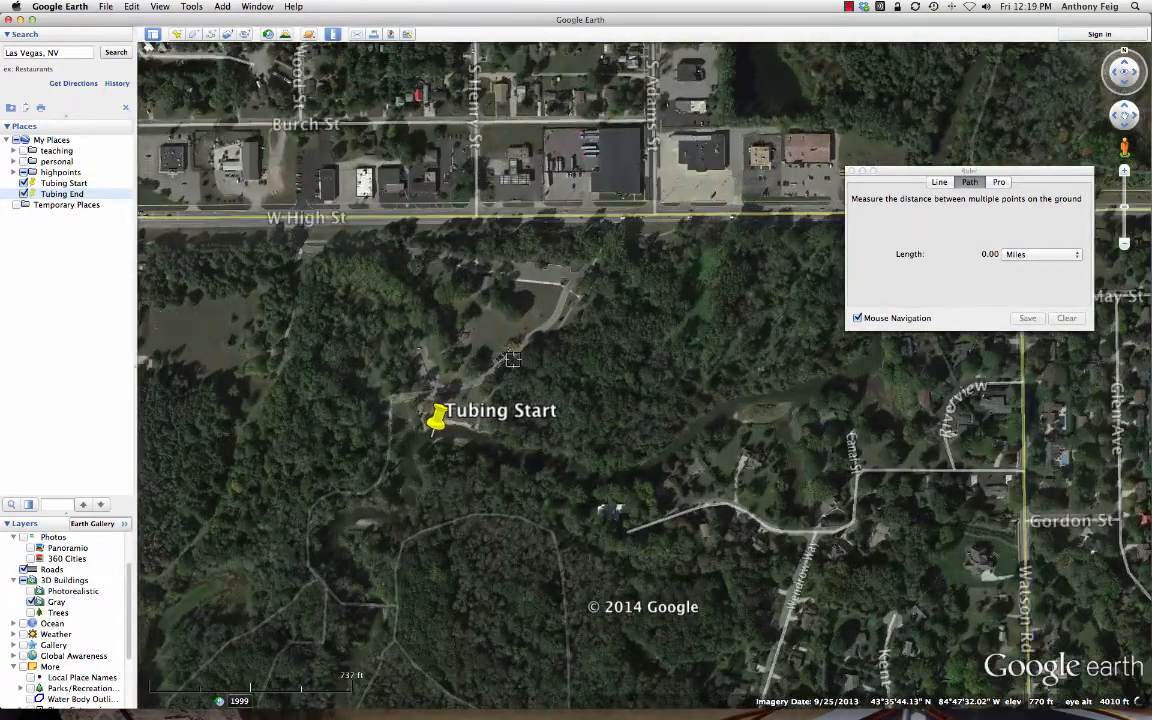
pyautogui.scroll(3, 512, 360)
pyautogui.scroll(1, 514, 360)
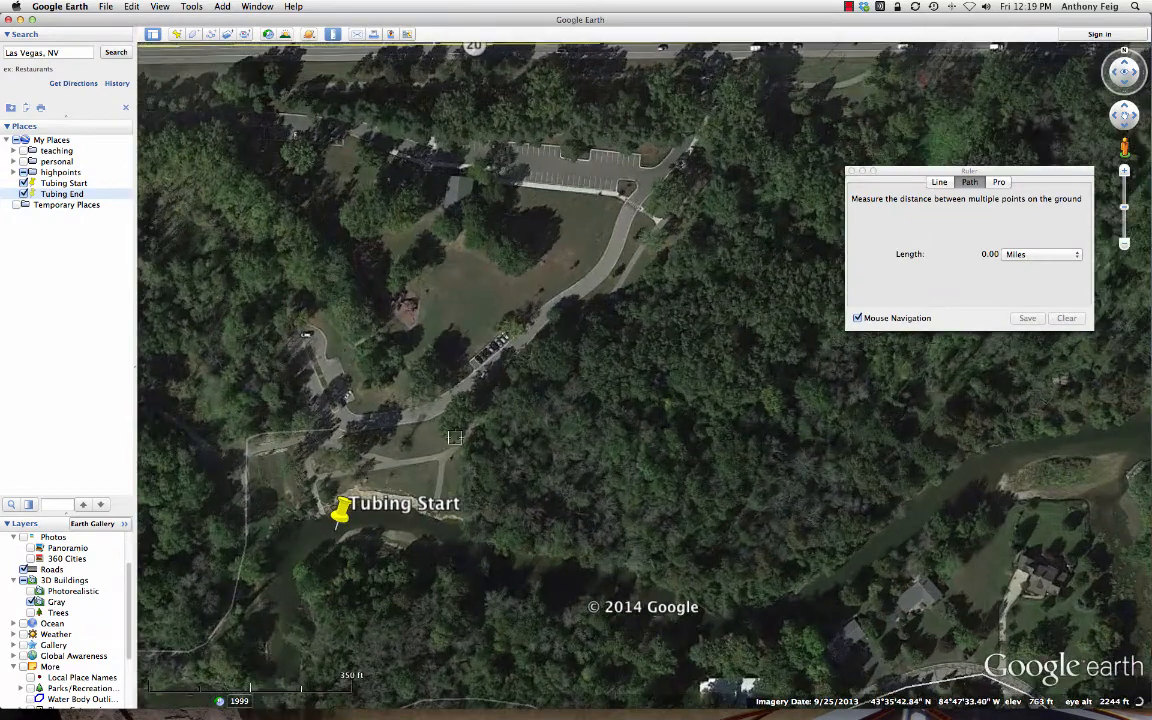
pyautogui.moveTo(439, 471); pyautogui.dragTo(437, 344)
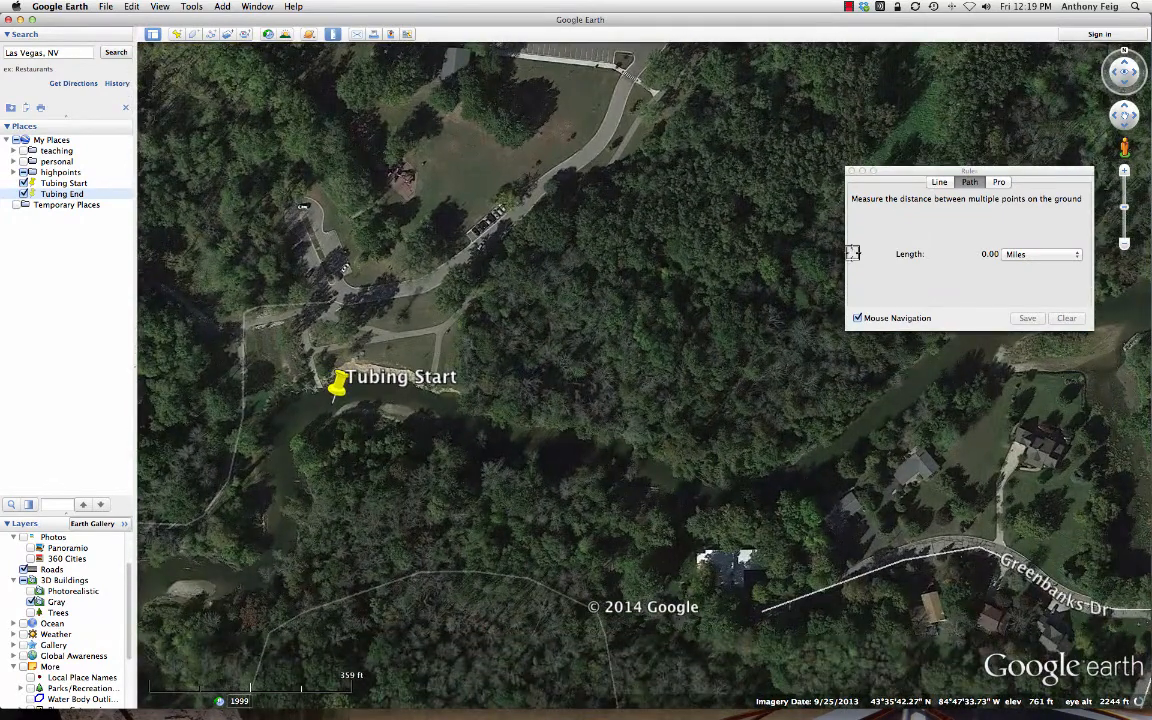
pyautogui.moveTo(895, 173); pyautogui.dragTo(871, 65)
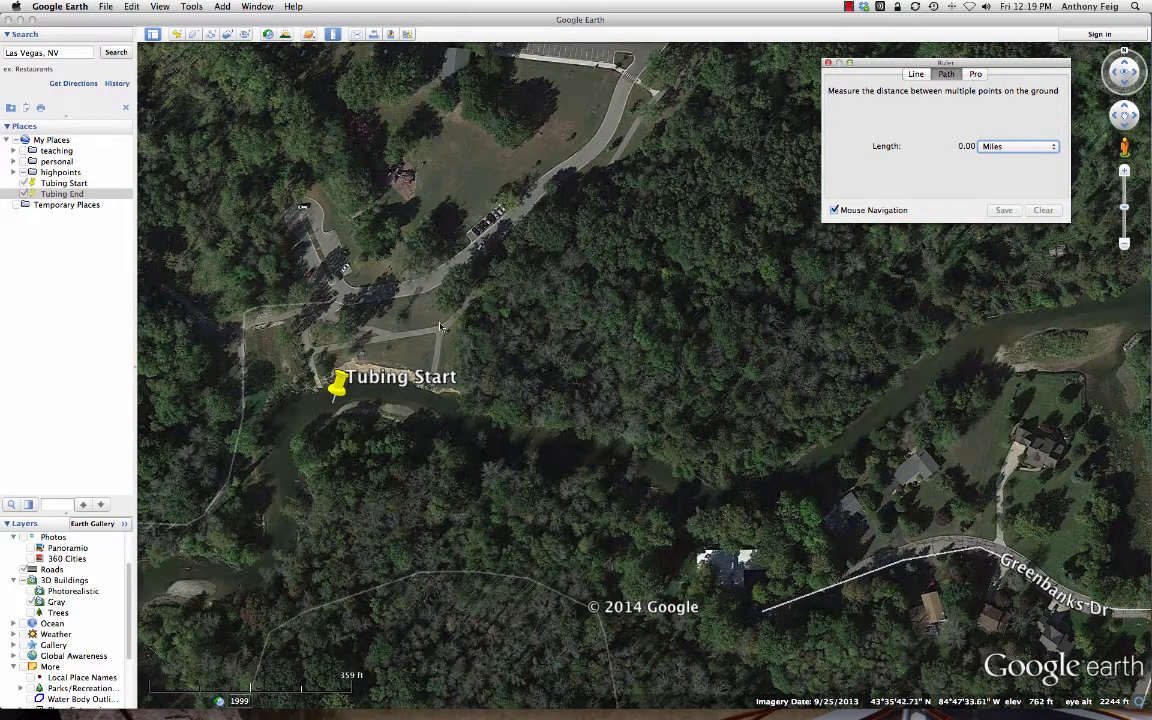
# Start the measuring path at the Tubing Start placemark and trace the river southeast to its first bend, about 0.13 miles.
pyautogui.click(324, 402)
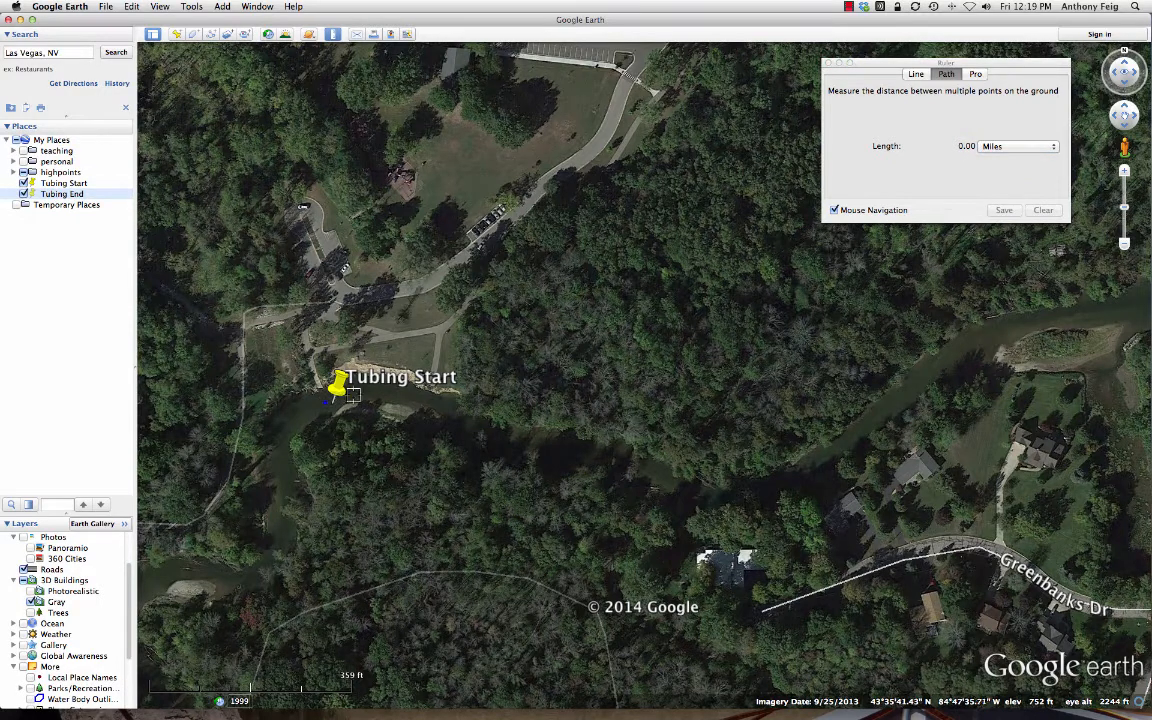
pyautogui.click(357, 392)
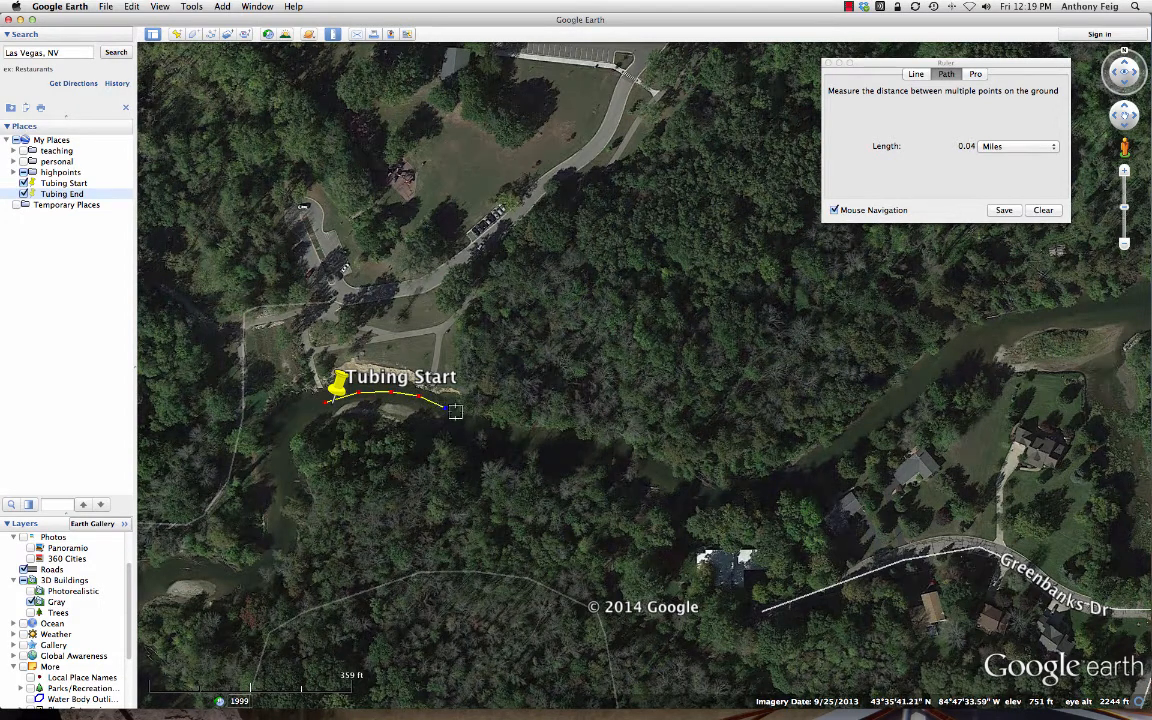
pyautogui.click(472, 425)
pyautogui.click(505, 434)
pyautogui.click(540, 438)
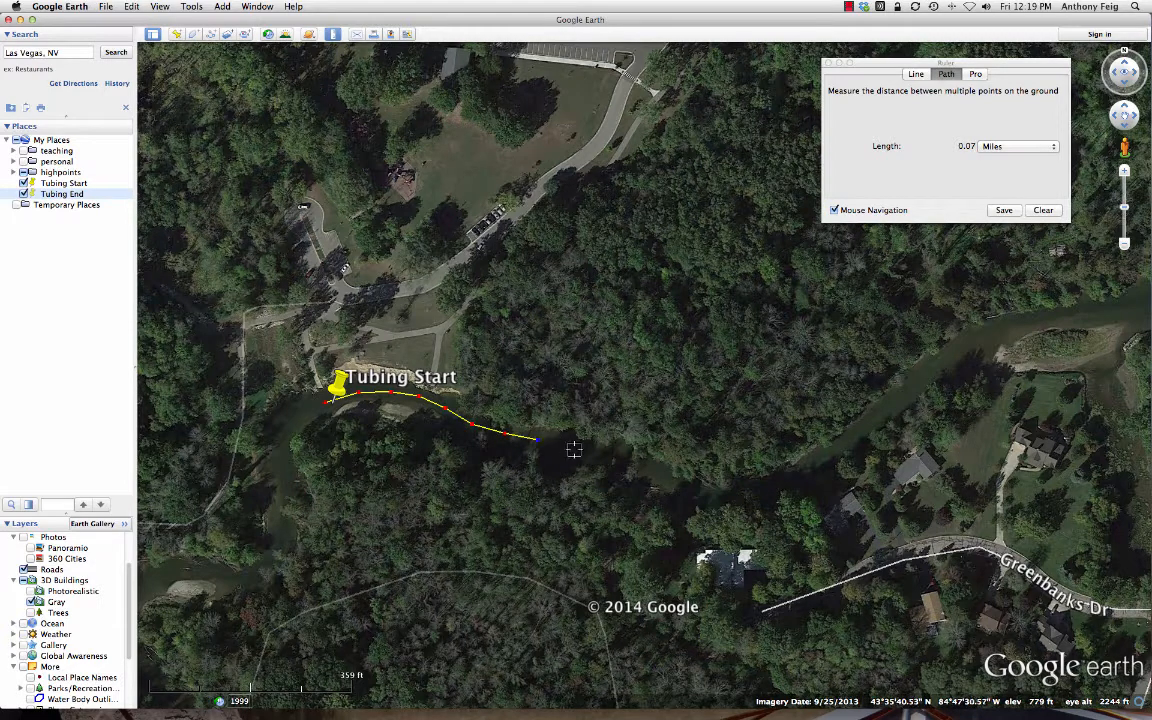
pyautogui.click(575, 450)
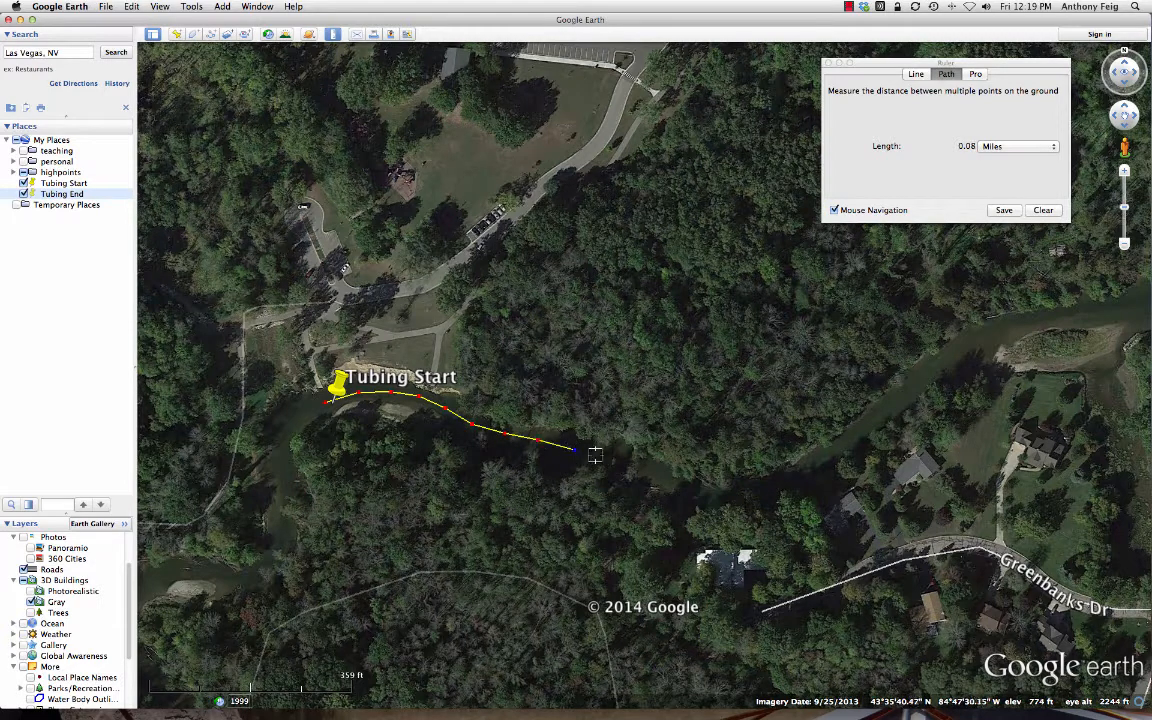
pyautogui.click(659, 477)
pyautogui.click(692, 495)
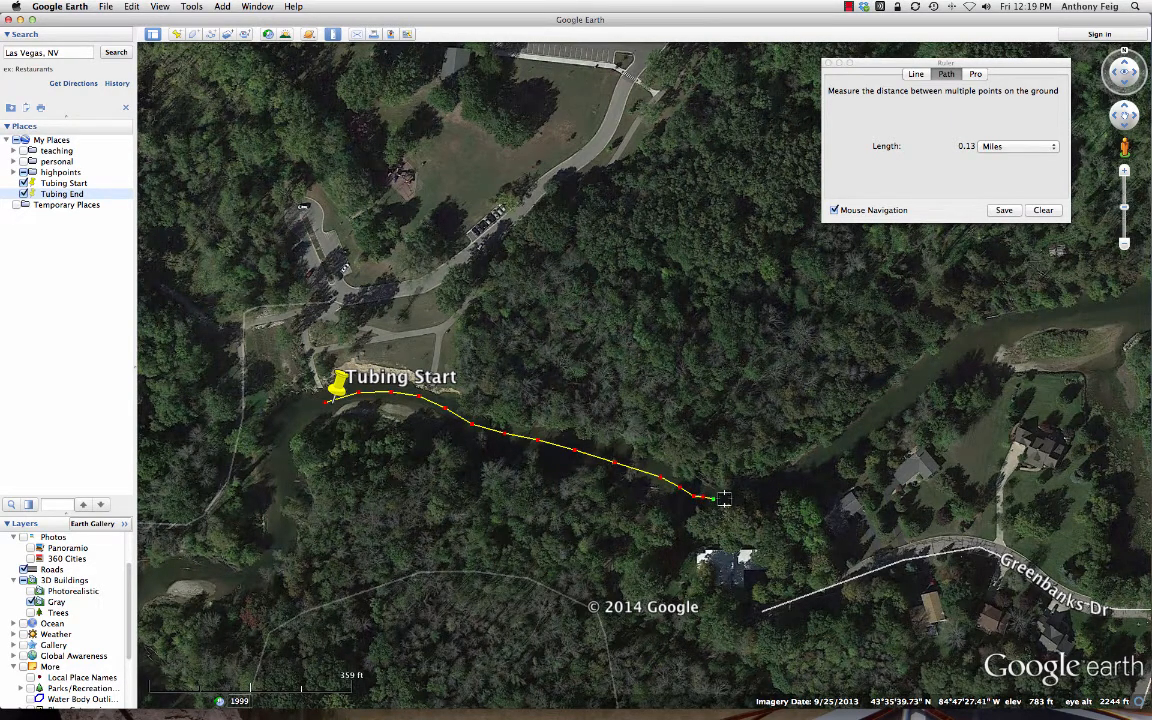
# Continue the path around the bend and northeast along the river to the sandbar, reaching about 0.27 miles in total.
pyautogui.click(720, 498)
pyautogui.click(753, 499)
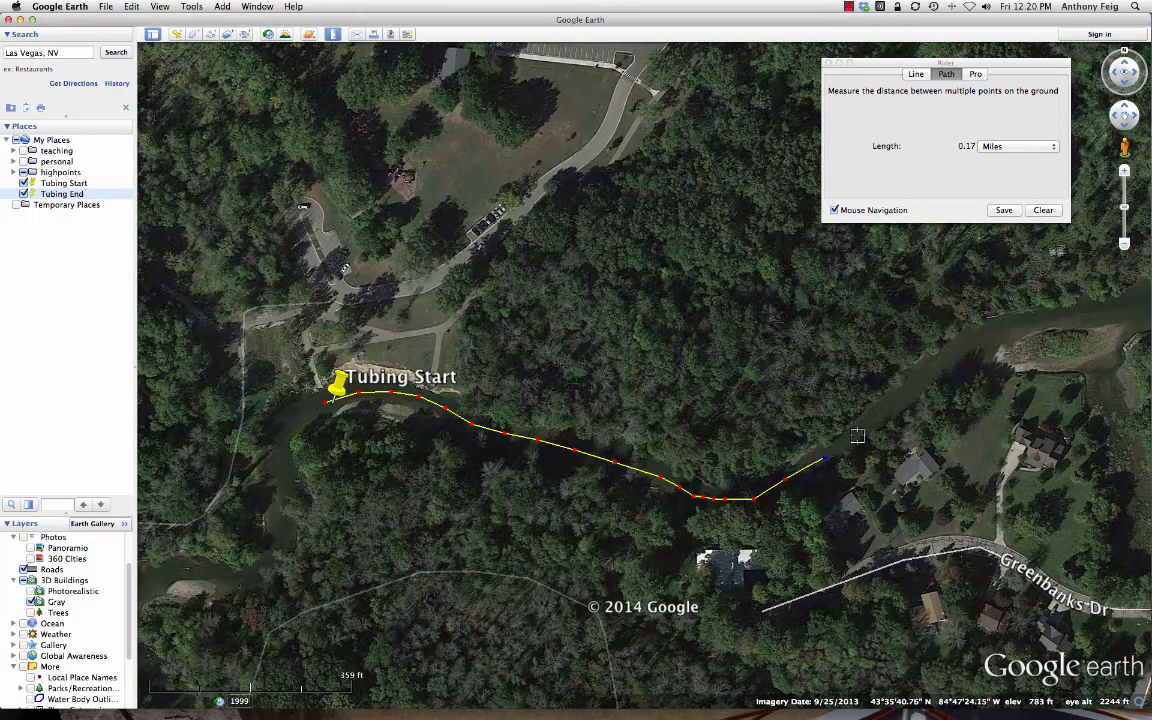
pyautogui.click(858, 437)
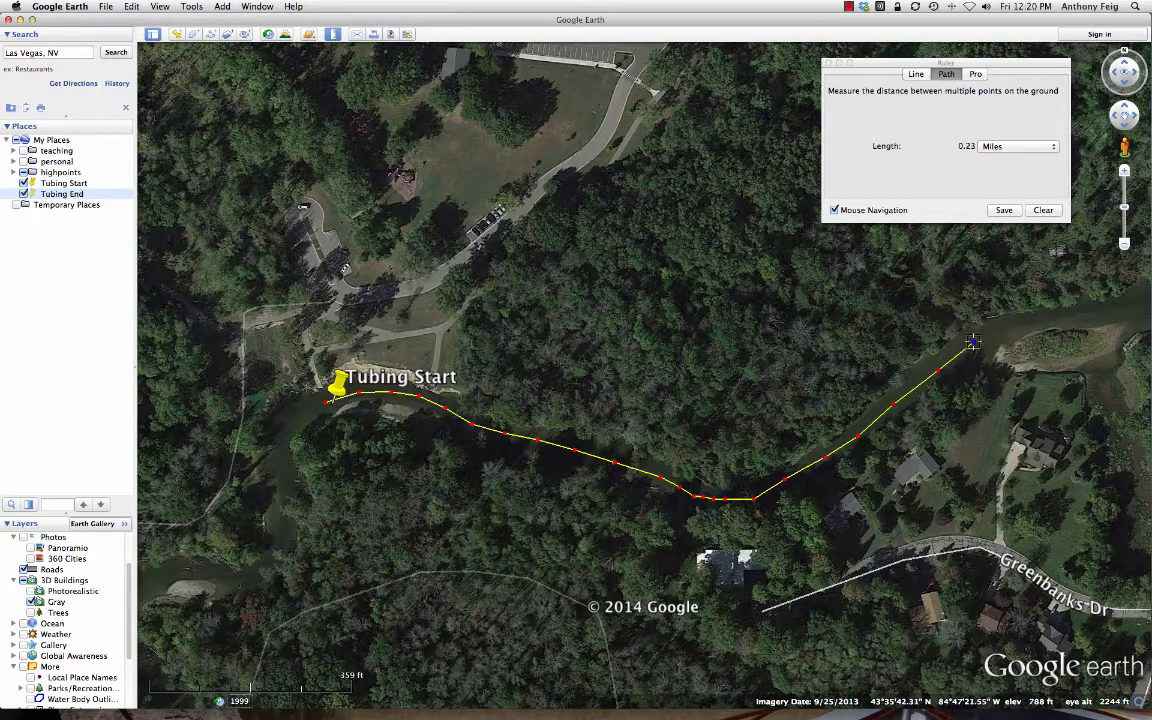
pyautogui.click(1015, 326)
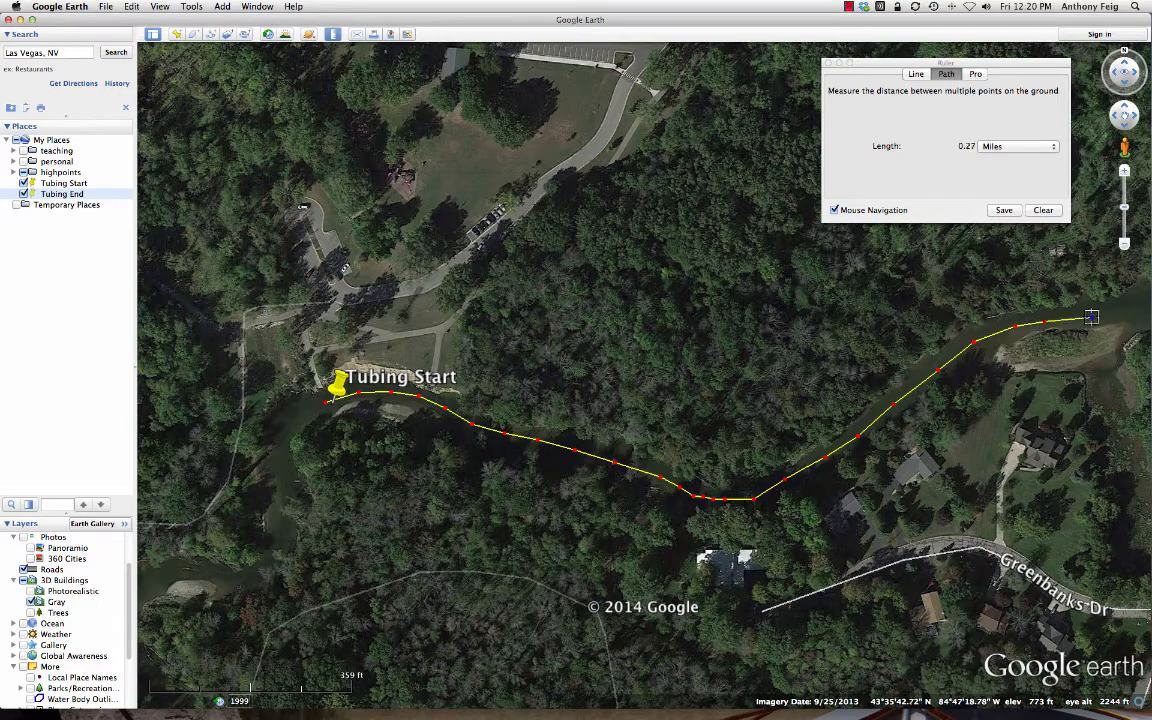
# Trace the river on from the sandbar to the northward bend above Canal St, reaching about 0.34 miles in total.
pyautogui.moveTo(1096, 297); pyautogui.dragTo(456, 408)
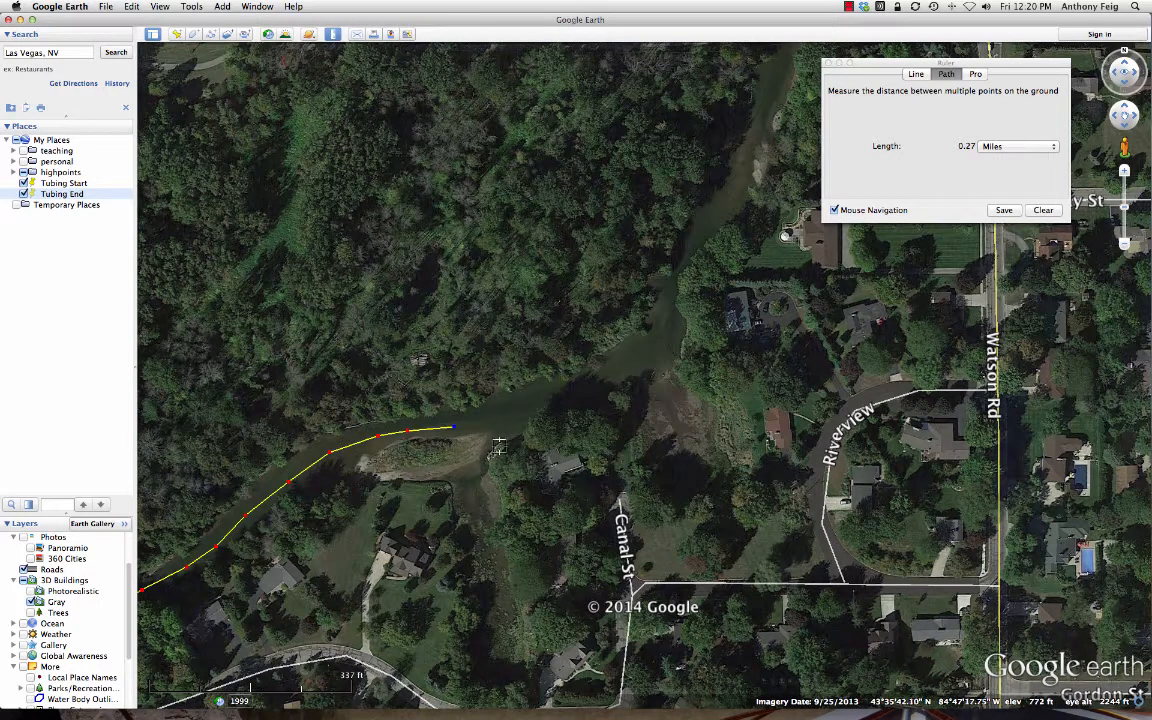
pyautogui.click(517, 412)
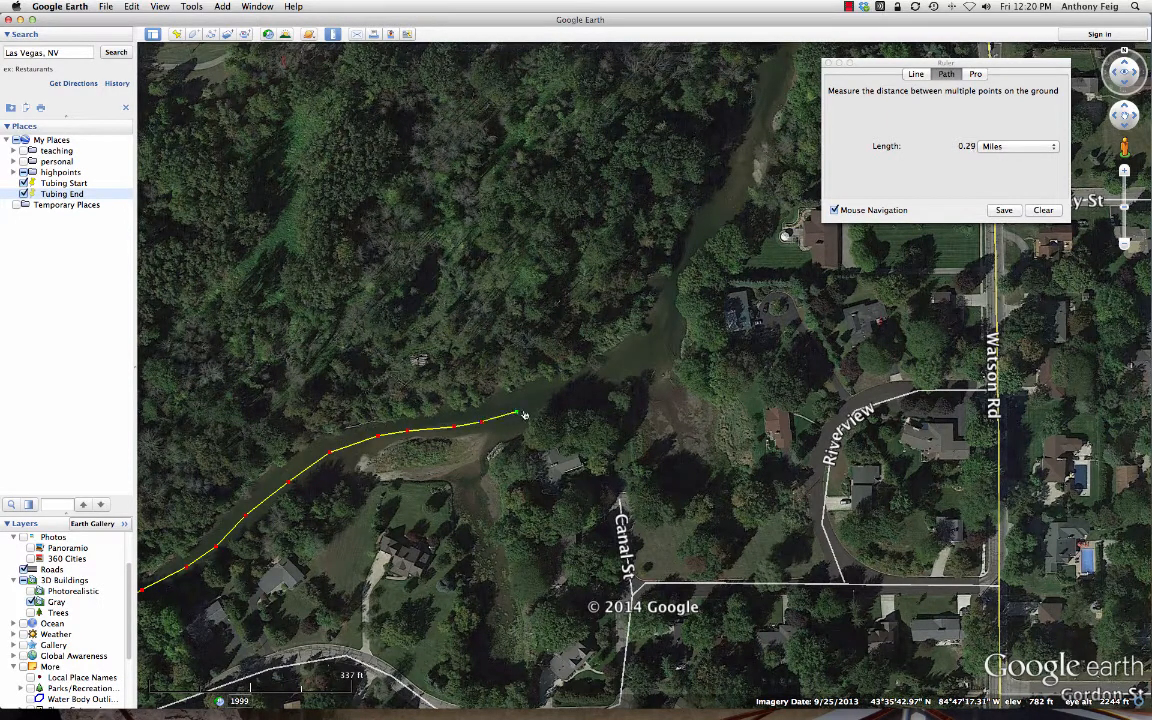
pyautogui.click(551, 401)
pyautogui.click(594, 385)
pyautogui.click(641, 362)
pyautogui.click(657, 331)
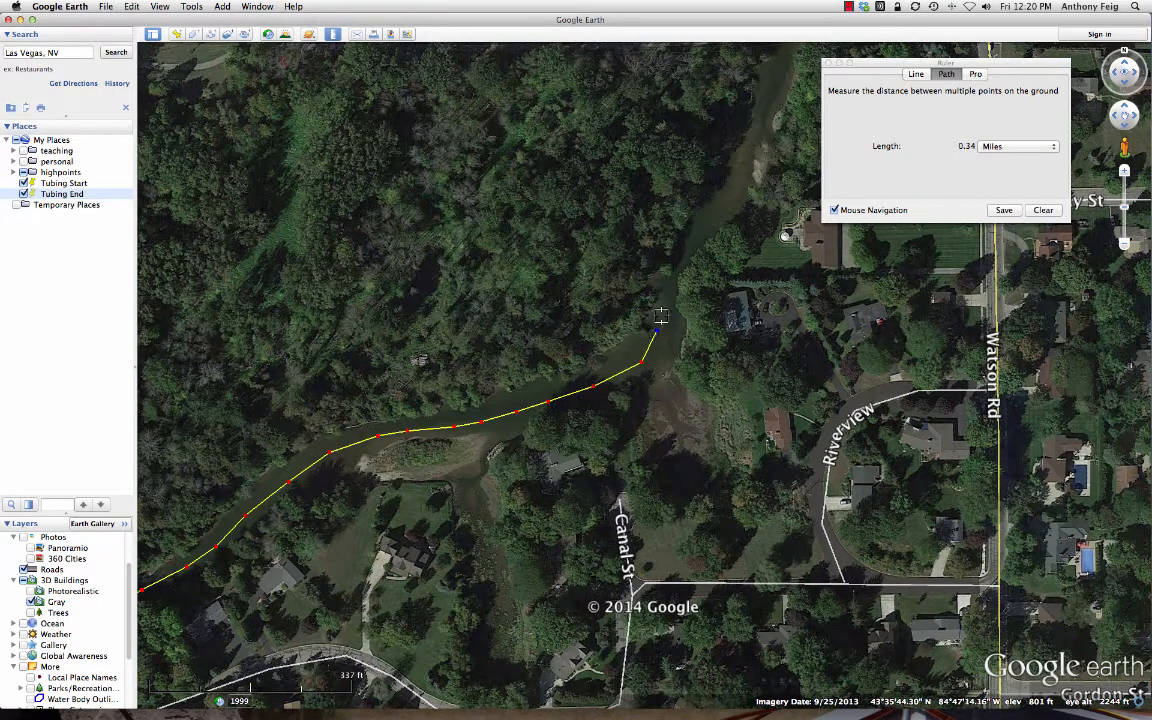
# Trace the river north-northeast from the bend, past the riverside houses west of Watson Rd, to about 0.43 miles in total.
pyautogui.click(671, 279)
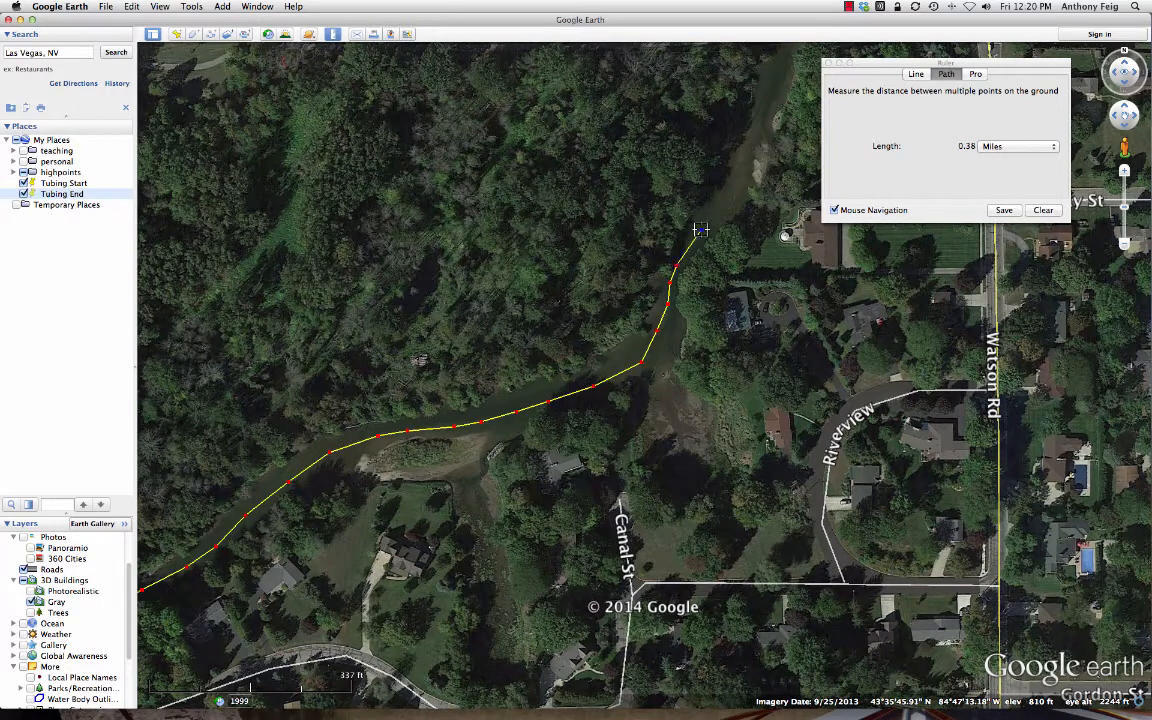
pyautogui.click(721, 186)
pyautogui.click(744, 145)
pyautogui.click(766, 79)
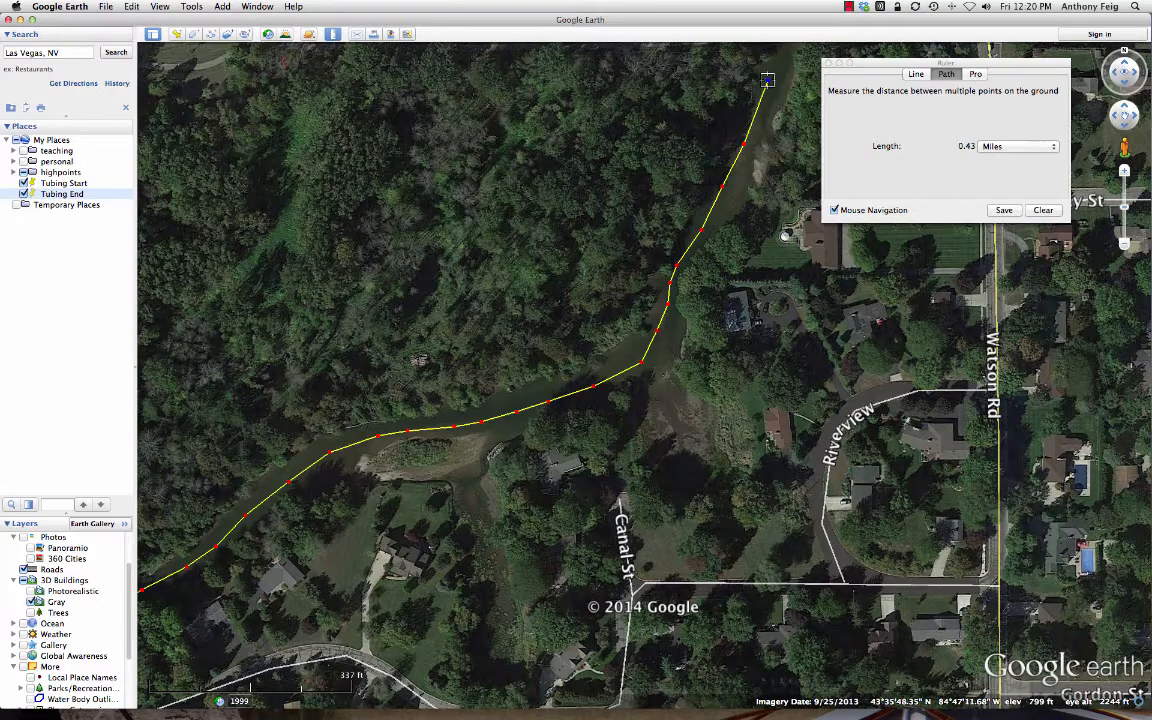
# Carry the path under the W High St bridge and along the river to its north side, to about 0.57 miles in total.
pyautogui.moveTo(766, 79); pyautogui.dragTo(519, 432)
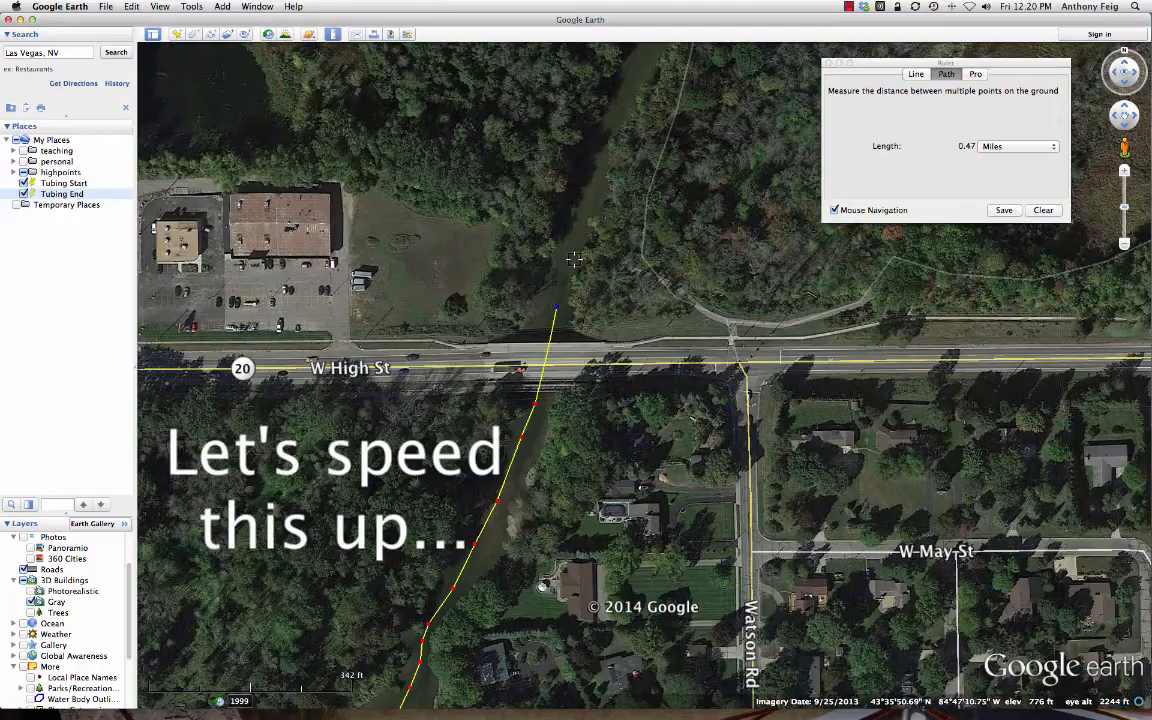
pyautogui.click(555, 307)
pyautogui.click(578, 217)
pyautogui.click(625, 97)
pyautogui.moveTo(639, 72); pyautogui.dragTo(506, 483)
pyautogui.click(535, 428)
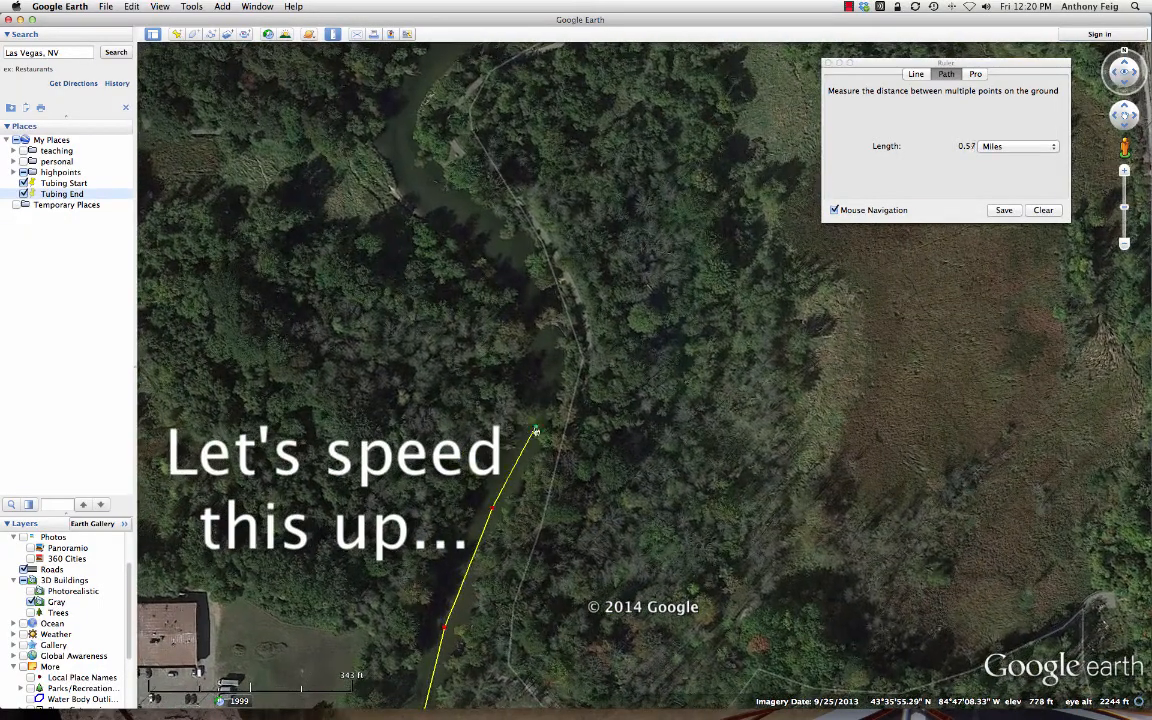
# Follow the river's curve northwest beside the trail and around the next bend back toward the north.
pyautogui.click(548, 378)
pyautogui.click(551, 338)
pyautogui.click(541, 303)
pyautogui.click(517, 262)
pyautogui.click(477, 228)
pyautogui.click(421, 185)
pyautogui.click(400, 147)
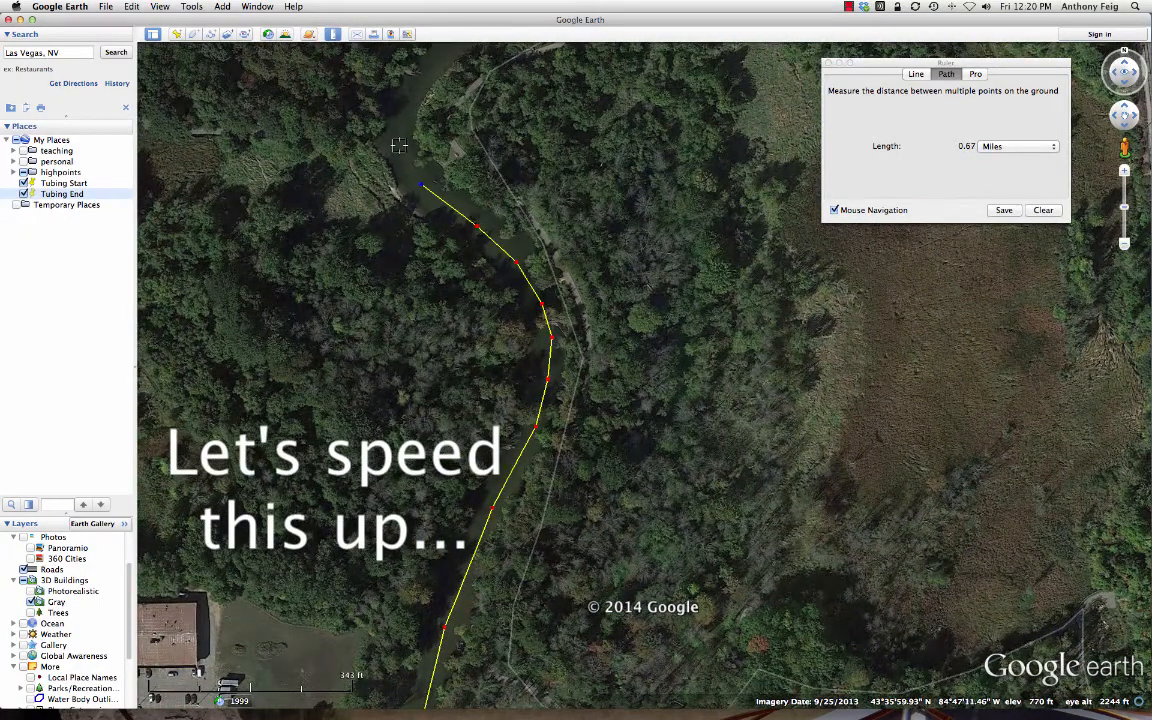
pyautogui.click(405, 112)
pyautogui.click(418, 85)
# Trace the river past the footbridge below the parking loop and on to the second footbridge, to about 0.84 miles in total.
pyautogui.moveTo(427, 70); pyautogui.dragTo(527, 342)
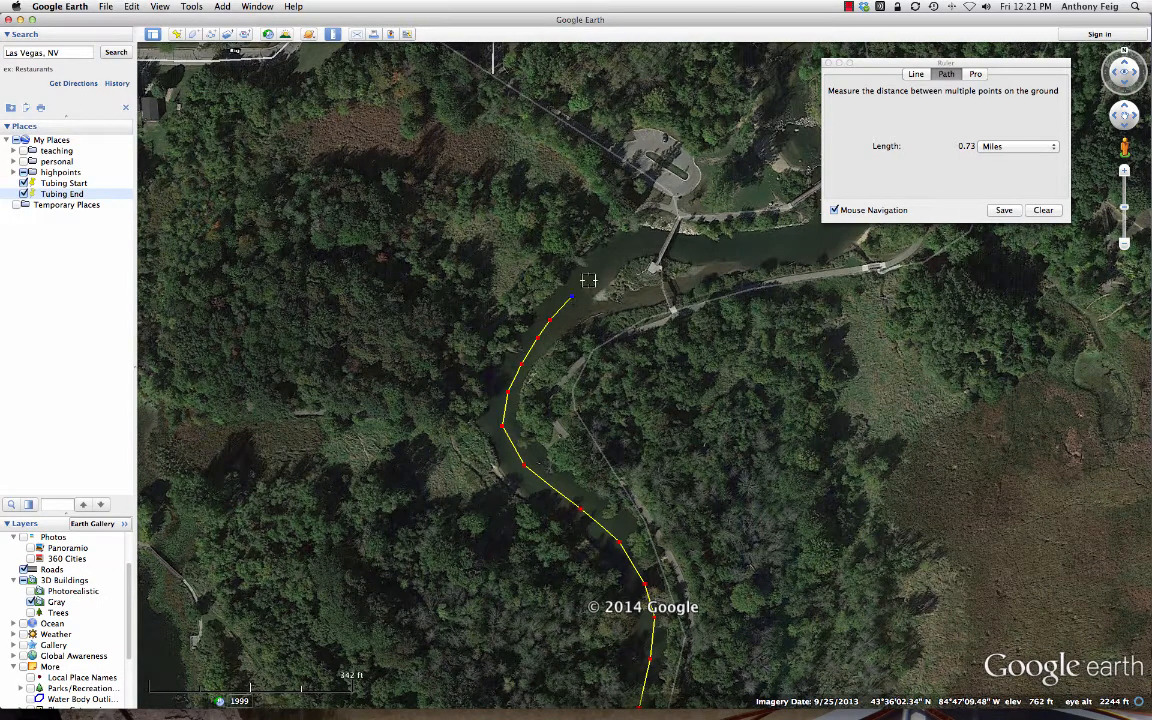
pyautogui.click(603, 263)
pyautogui.click(623, 249)
pyautogui.click(682, 244)
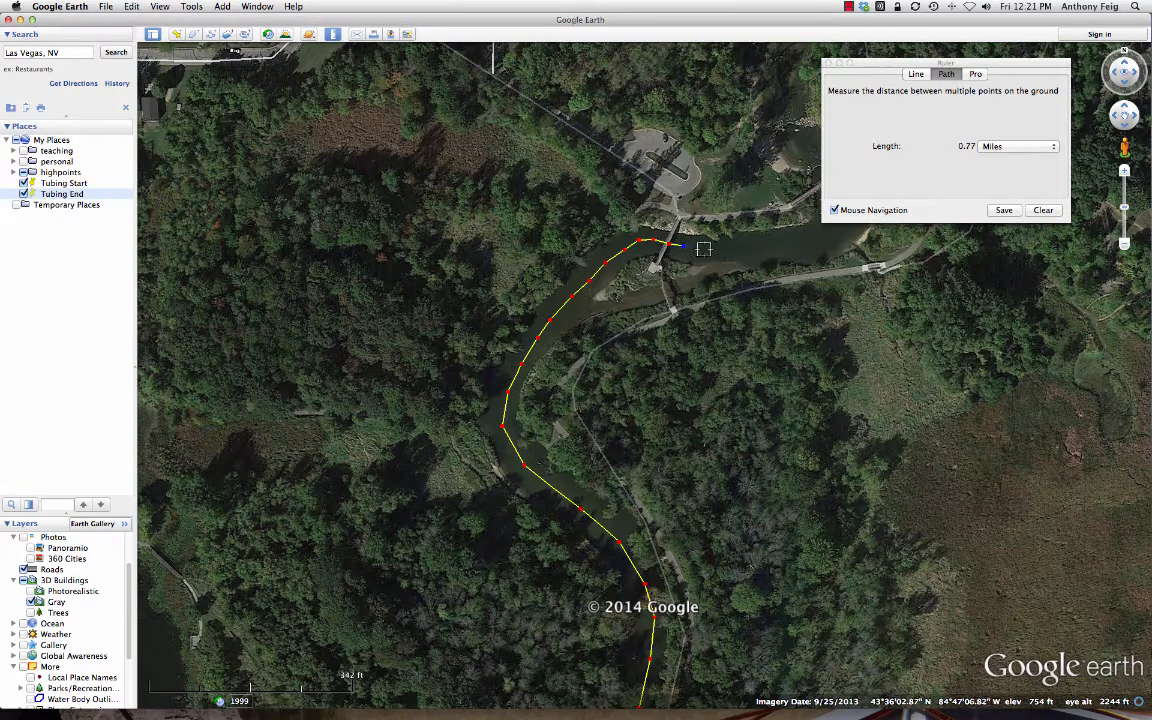
pyautogui.click(740, 252)
pyautogui.moveTo(794, 208); pyautogui.dragTo(466, 420)
pyautogui.click(494, 450)
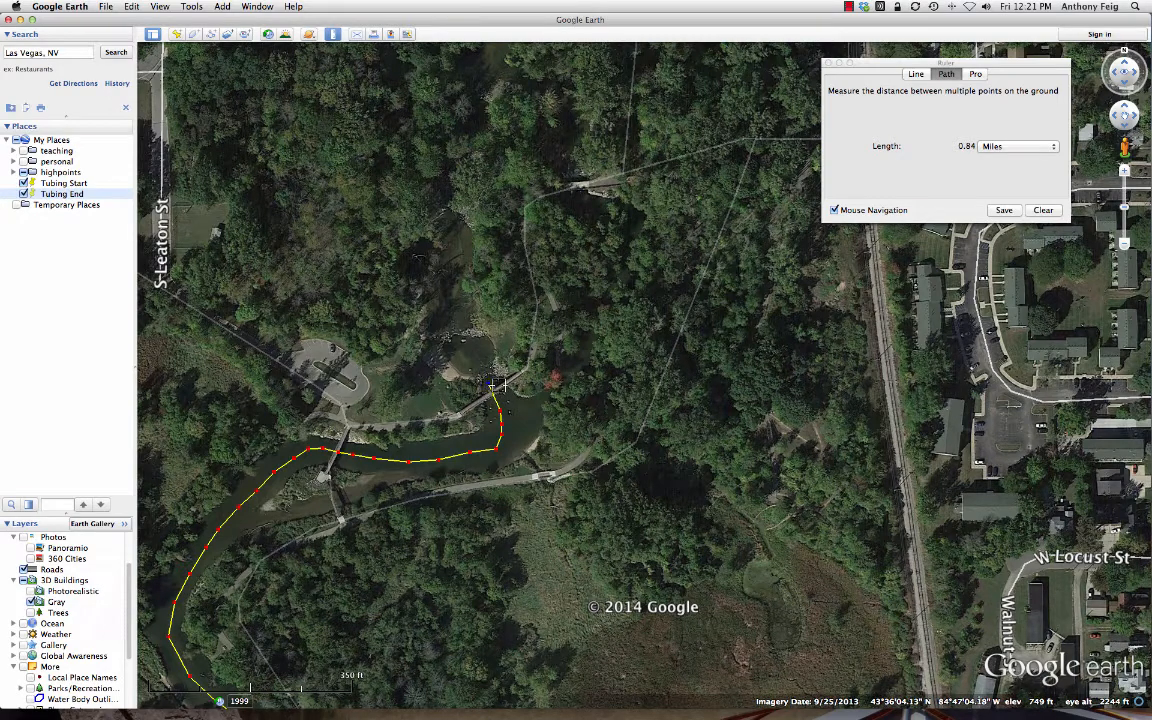
# Trace the river at closer range from the second footbridge through the rock weirs and north to about 0.89 miles in total.
pyautogui.moveTo(422, 312); pyautogui.dragTo(568, 352)
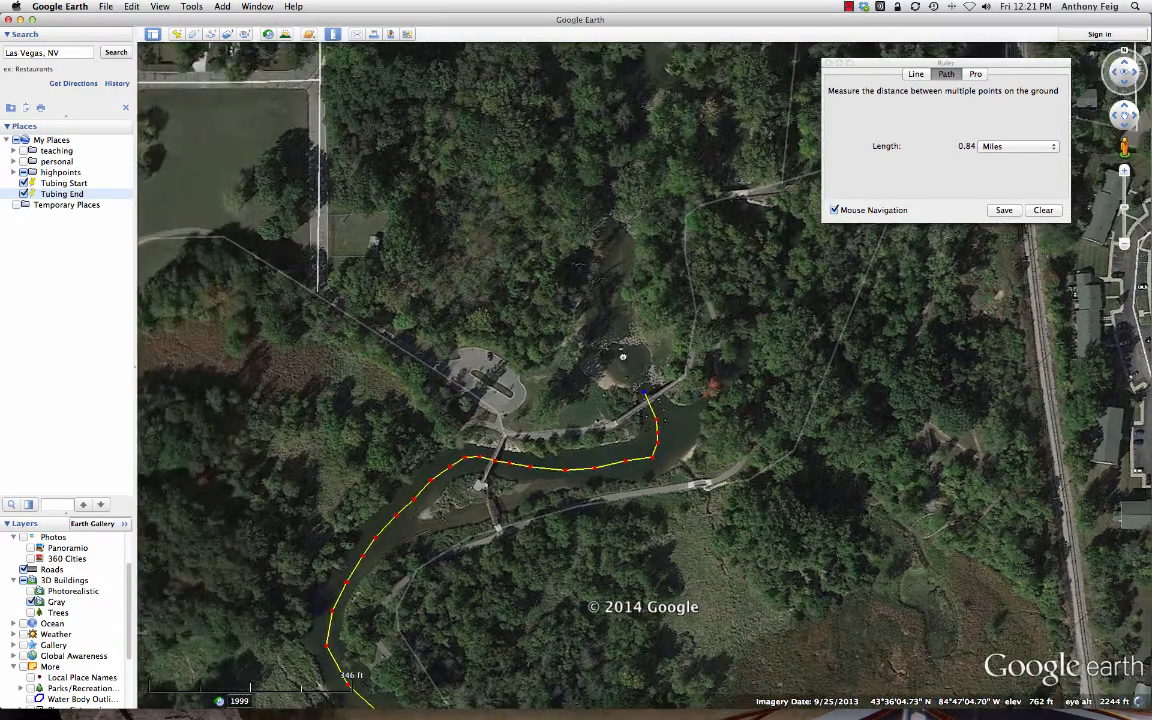
pyautogui.scroll(3, 620, 354)
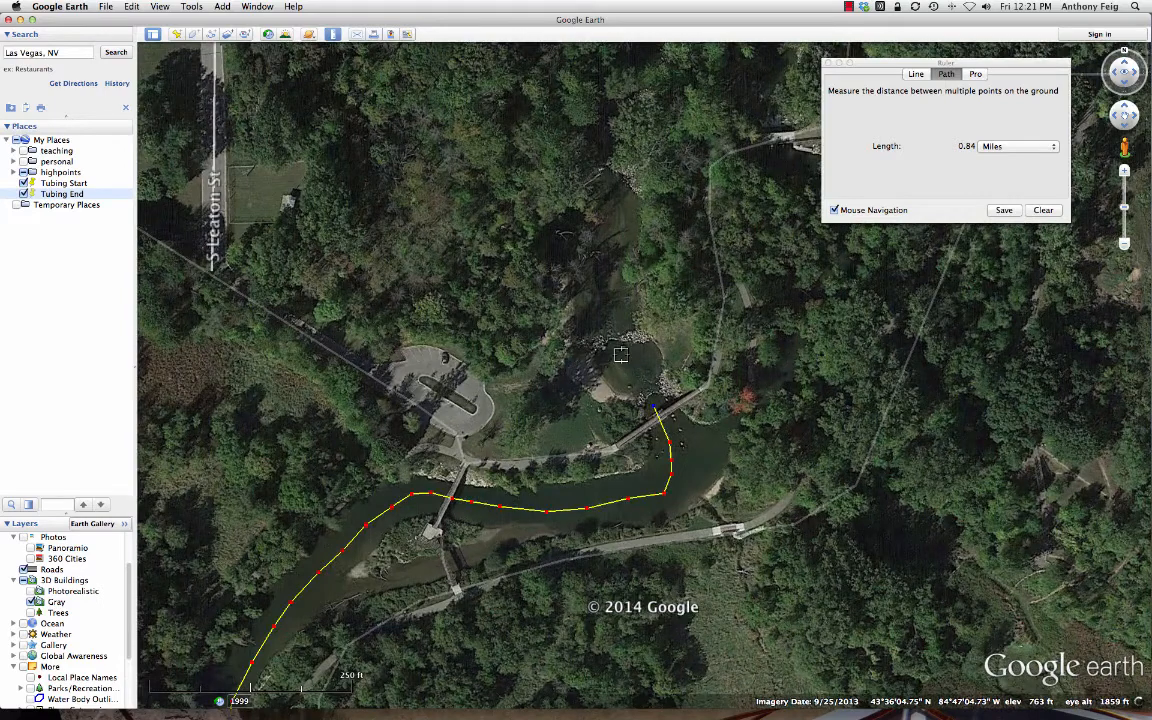
pyautogui.scroll(2, 620, 354)
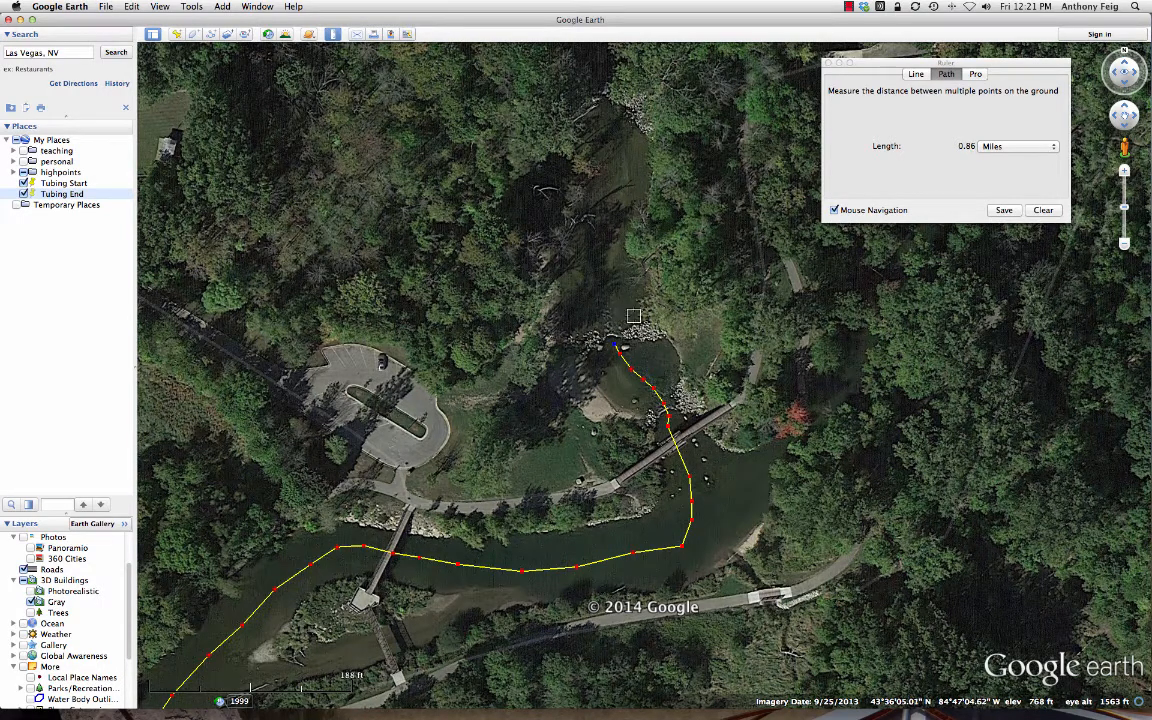
pyautogui.click(606, 313)
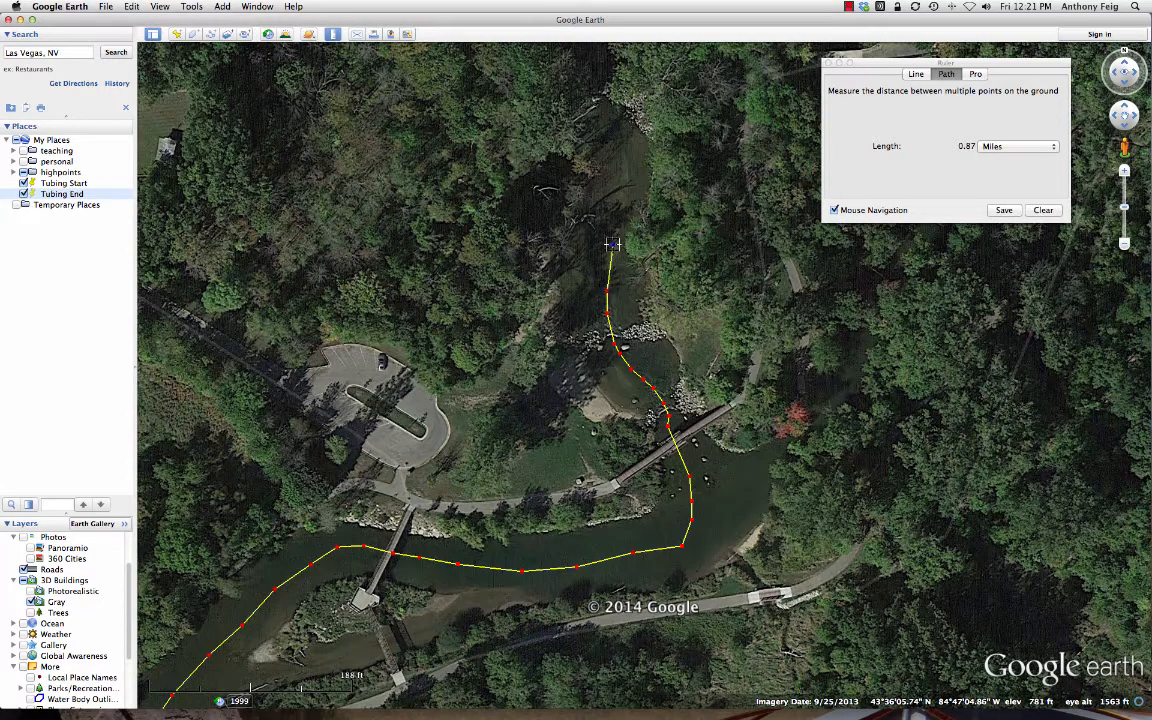
pyautogui.click(617, 154)
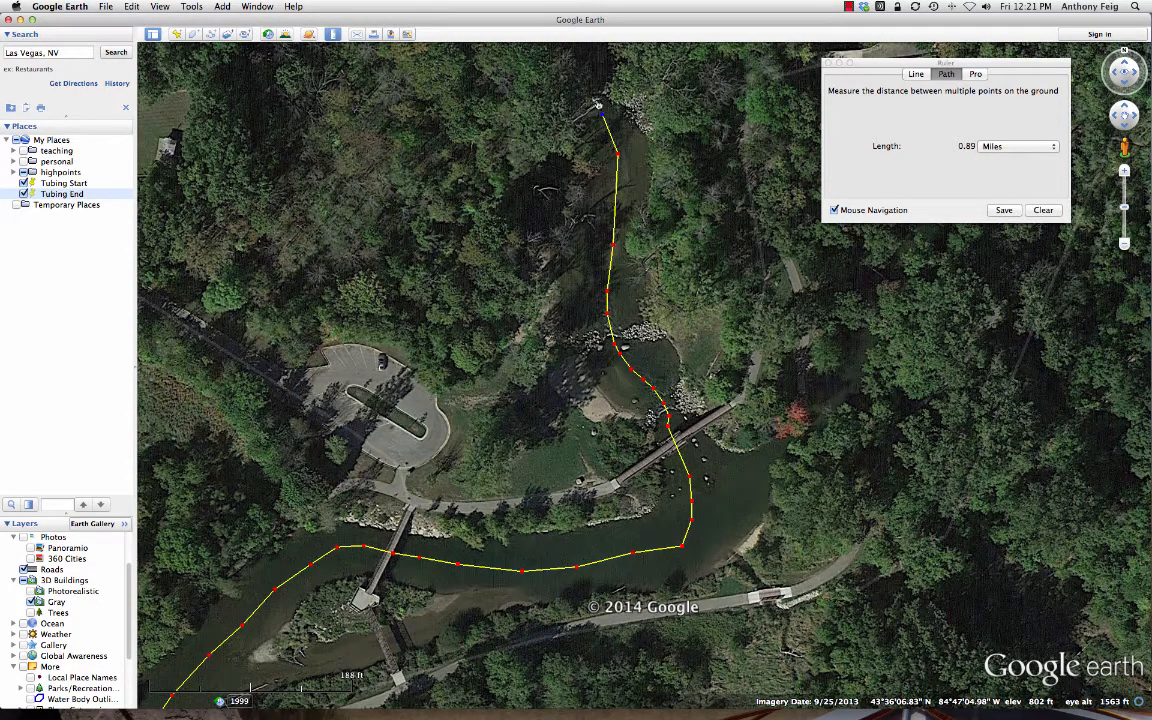
# Continue the path north through the tree-covered stretch of river above the rock weirs, to about 0.96 miles in total.
pyautogui.moveTo(597, 104); pyautogui.dragTo(590, 457)
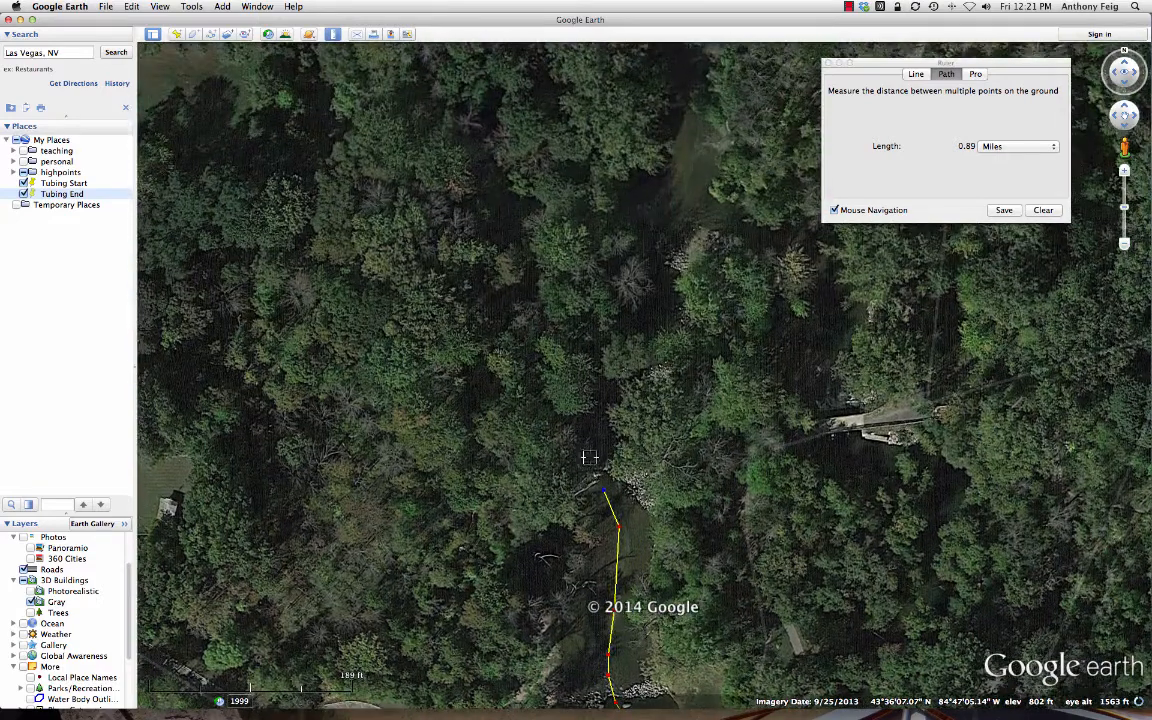
pyautogui.click(607, 392)
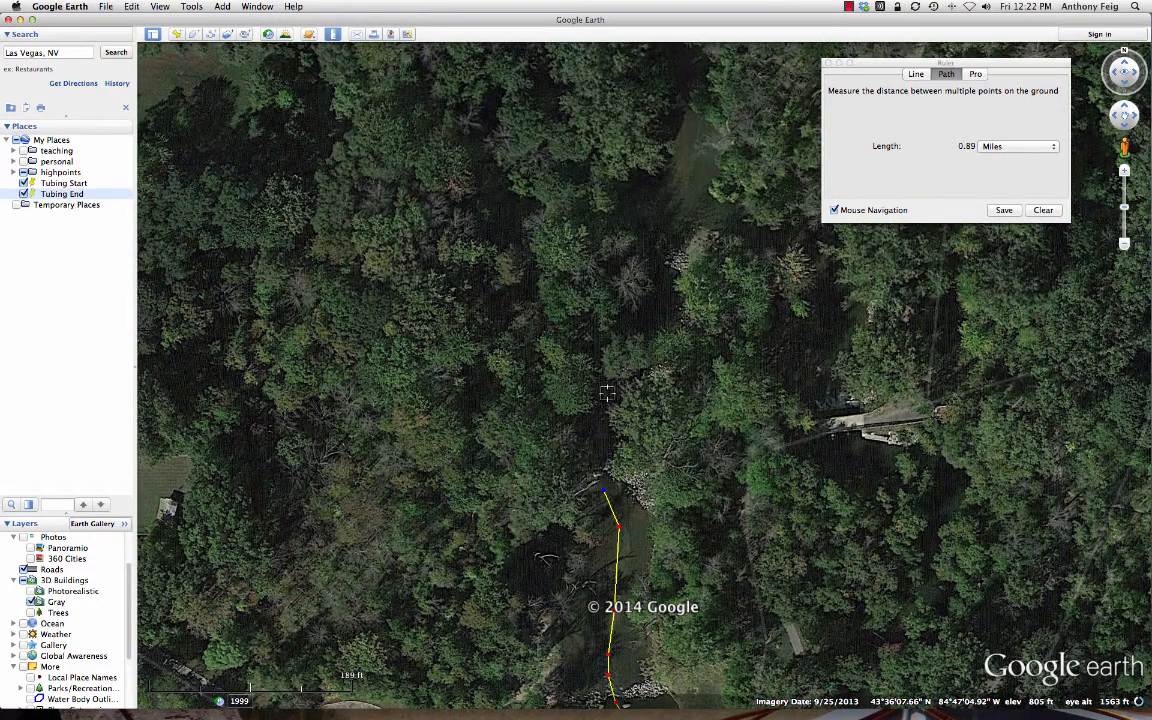
pyautogui.click(638, 314)
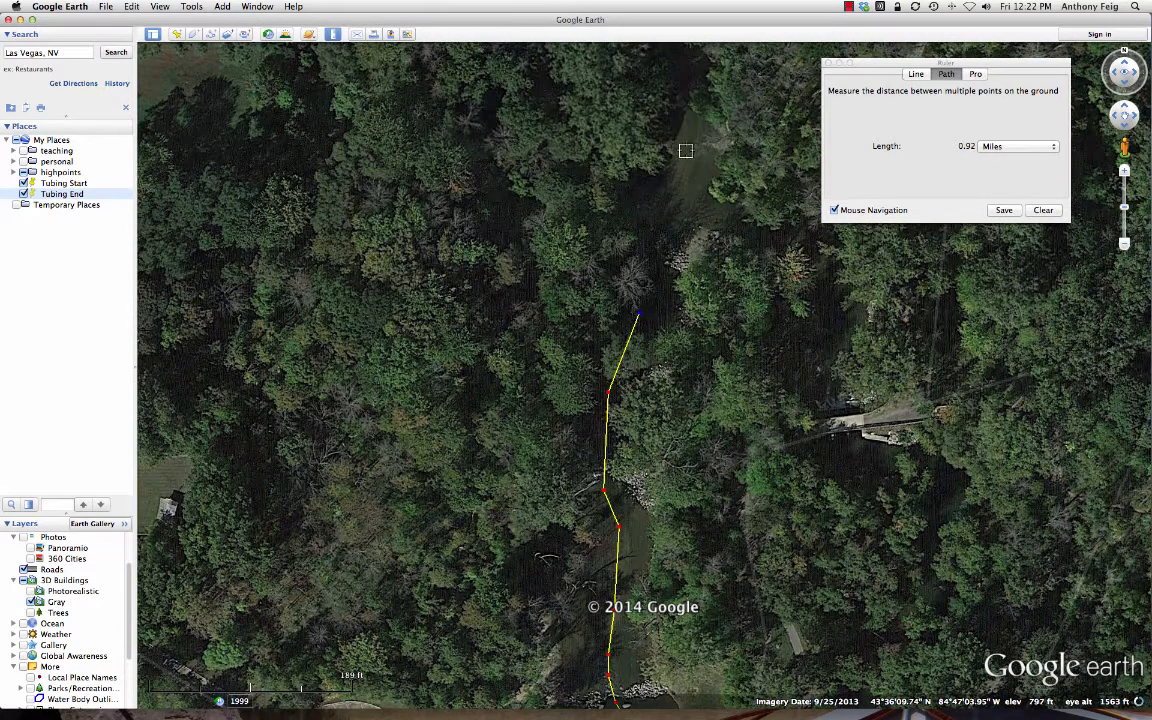
pyautogui.click(675, 169)
pyautogui.moveTo(680, 124); pyautogui.dragTo(605, 454)
pyautogui.click(615, 424)
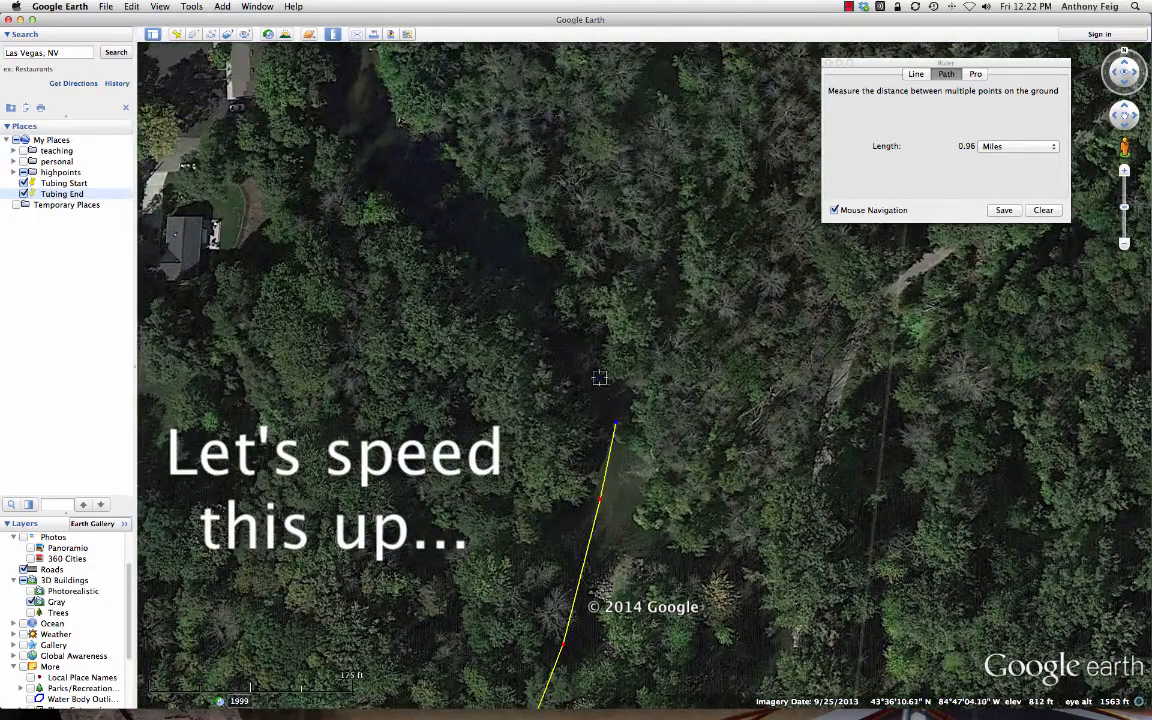
# Trace the river northwest through the woods and up beside the buildings east of S Leaton St, to about 1.05 miles in total.
pyautogui.click(599, 378)
pyautogui.click(565, 326)
pyautogui.click(515, 264)
pyautogui.click(406, 176)
pyautogui.click(357, 95)
pyautogui.moveTo(345, 67); pyautogui.dragTo(552, 418)
pyautogui.click(562, 357)
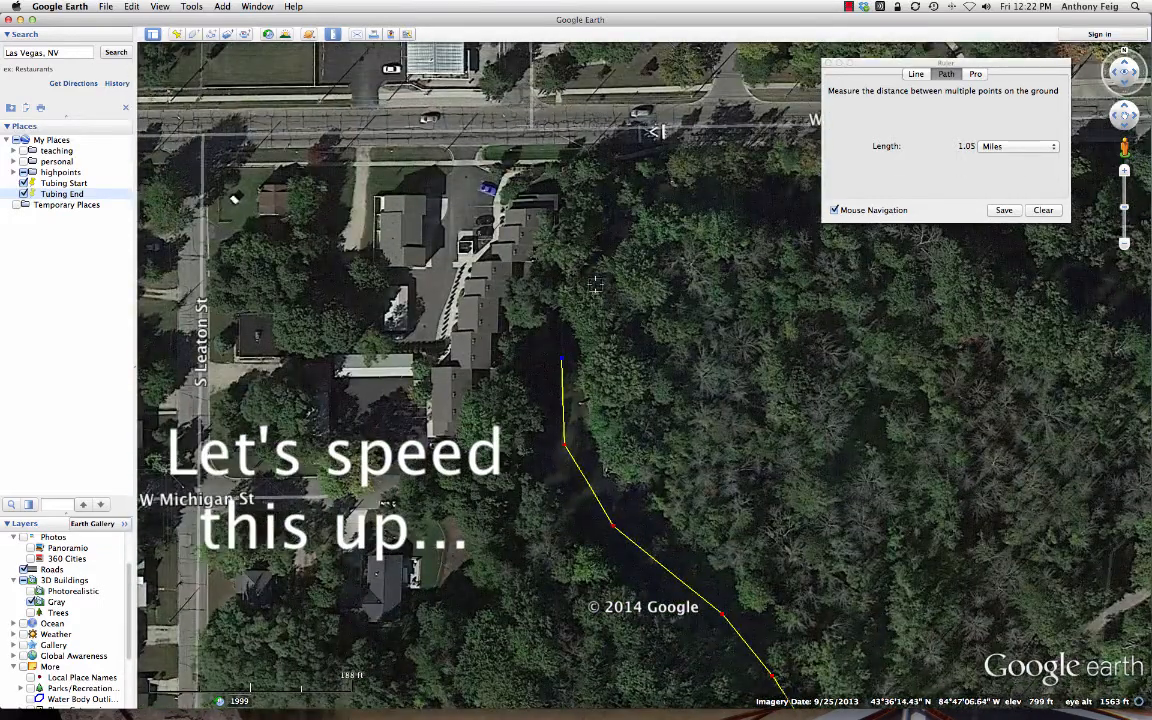
# Carry the path north and around the bend just south of W Broadway St, to about 1.08 miles in total.
pyautogui.click(596, 264)
pyautogui.scroll(-5, 596, 264)
pyautogui.moveTo(692, 325); pyautogui.dragTo(527, 288)
pyautogui.click(465, 265)
pyautogui.click(479, 254)
pyautogui.click(496, 253)
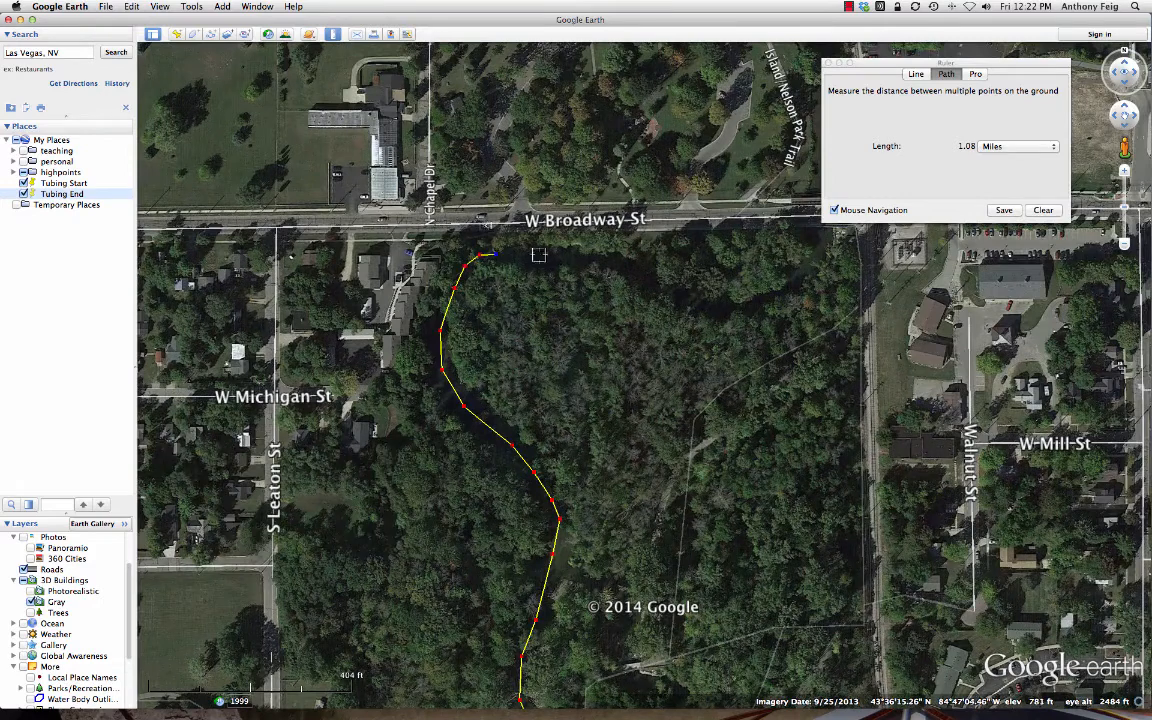
# Follow the river east along the south side of W Broadway St, through its southward dip, to about 1.21 miles in total.
pyautogui.click(540, 255)
pyautogui.click(585, 261)
pyautogui.click(618, 265)
pyautogui.click(675, 300)
pyautogui.click(709, 305)
pyautogui.click(741, 306)
pyautogui.click(802, 277)
pyautogui.click(811, 254)
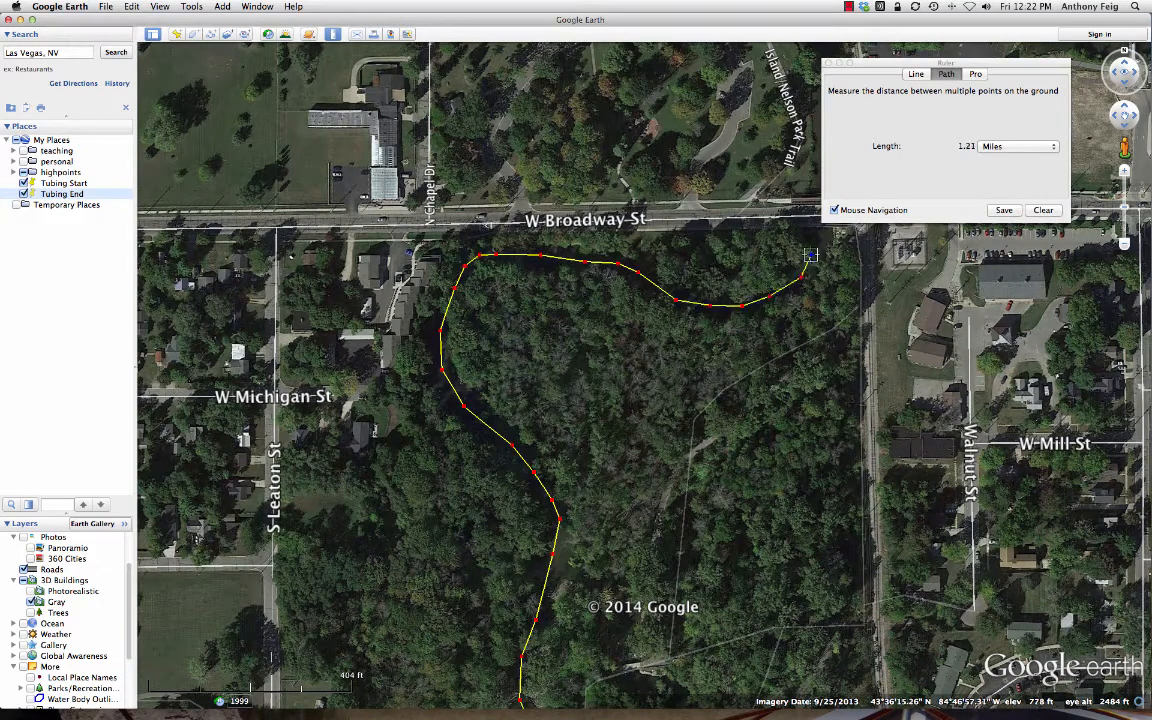
# Carry the path under the W Broadway St bridge and north along the river, to about 1.29 miles in total.
pyautogui.moveTo(811, 254); pyautogui.dragTo(573, 436)
pyautogui.click(592, 386)
pyautogui.click(592, 332)
pyautogui.click(591, 281)
pyautogui.click(581, 253)
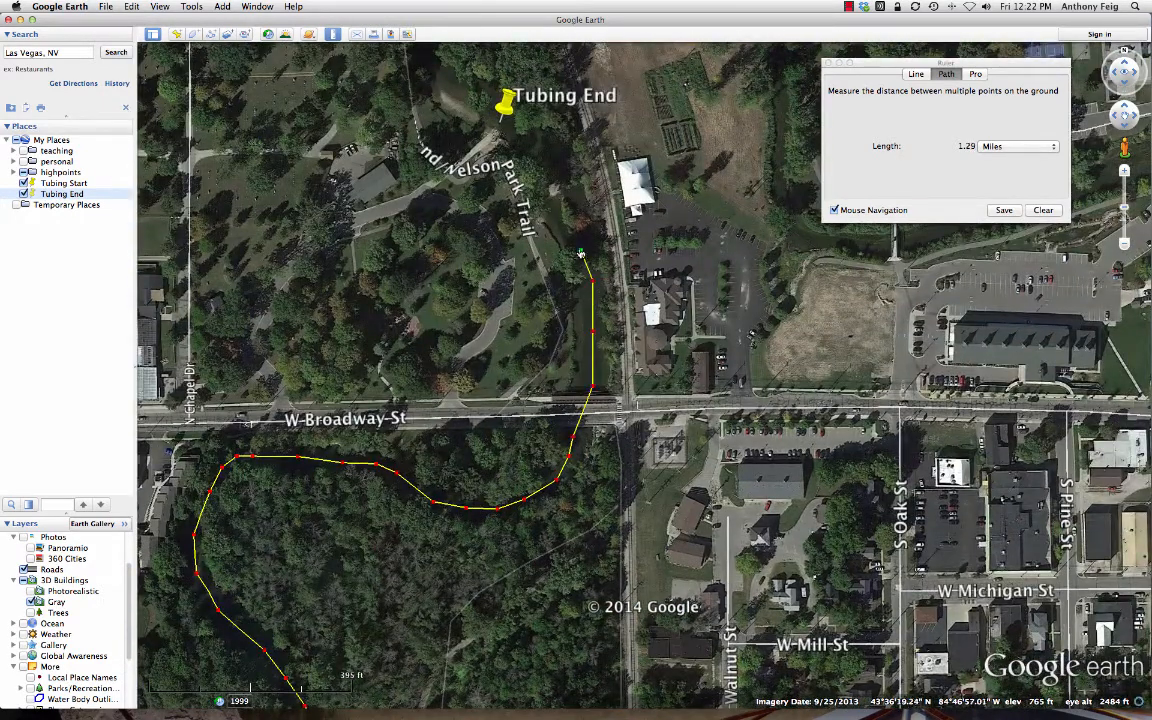
# Trace the last river bend northwest and finish the path at the Tubing End placemark, to about 1.35 miles in total.
pyautogui.click(566, 234)
pyautogui.click(557, 210)
pyautogui.click(552, 184)
pyautogui.click(553, 161)
pyautogui.click(542, 150)
pyautogui.click(530, 142)
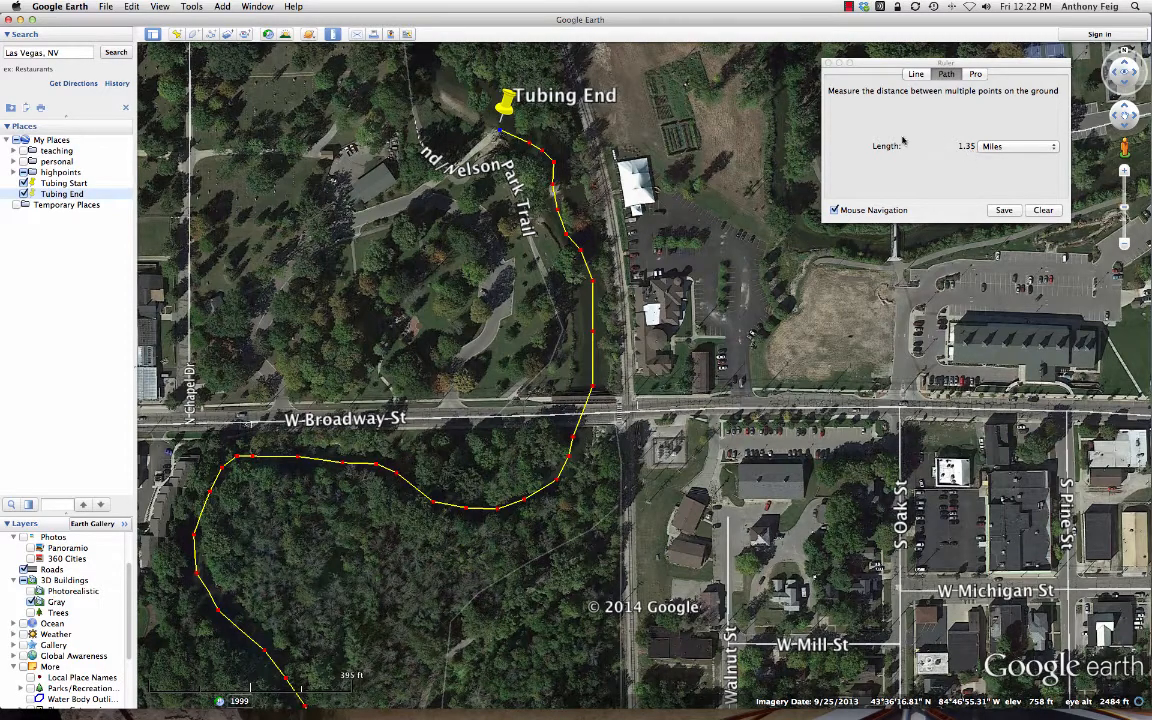
# Review the whole traced route from Tubing Start to Tubing End in one view.
pyautogui.scroll(-5, 620, 218)
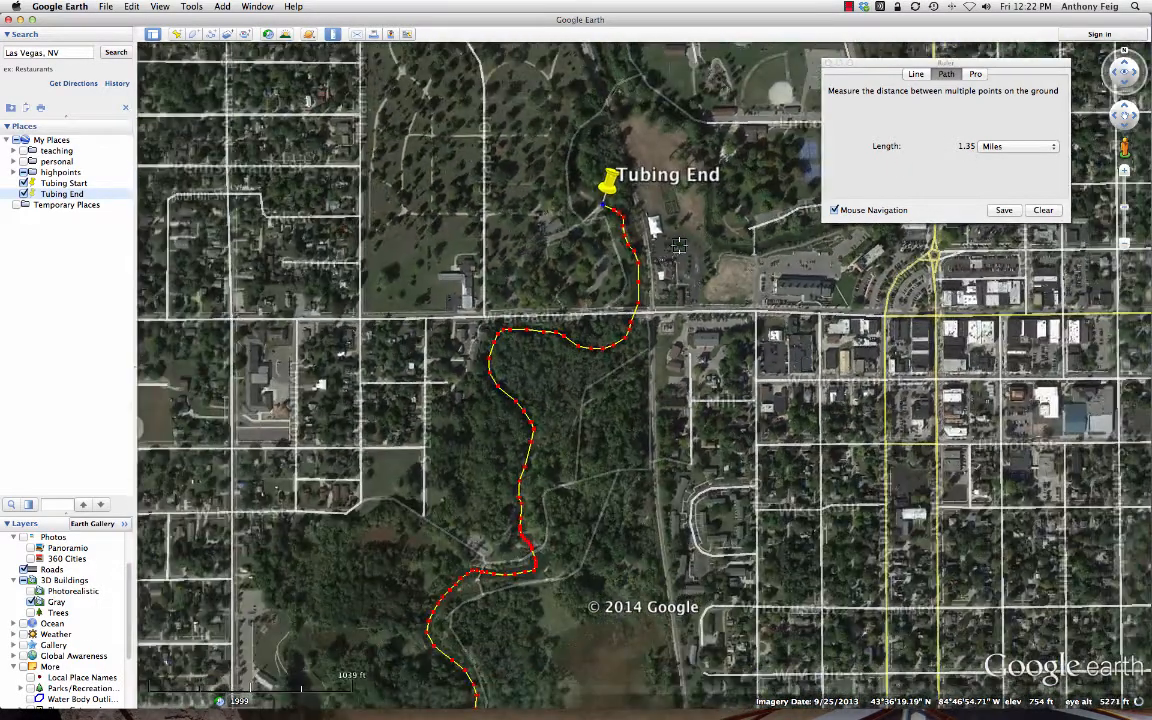
pyautogui.moveTo(487, 444); pyautogui.dragTo(515, 297)
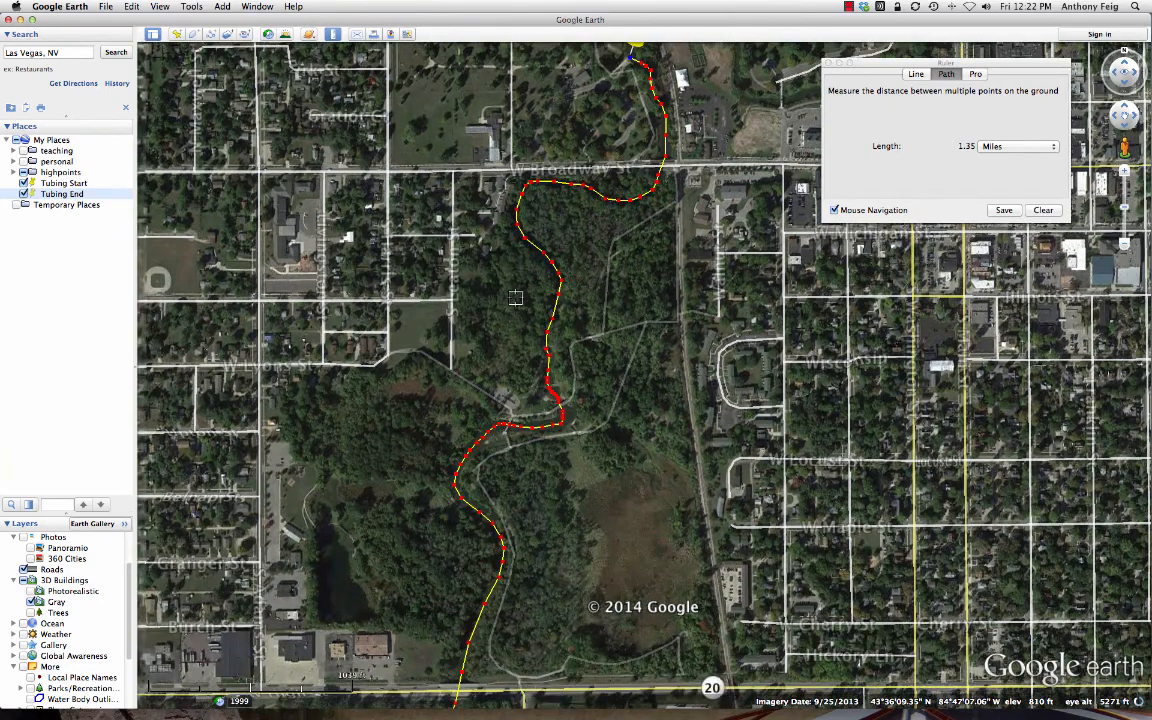
pyautogui.scroll(-3, 515, 297)
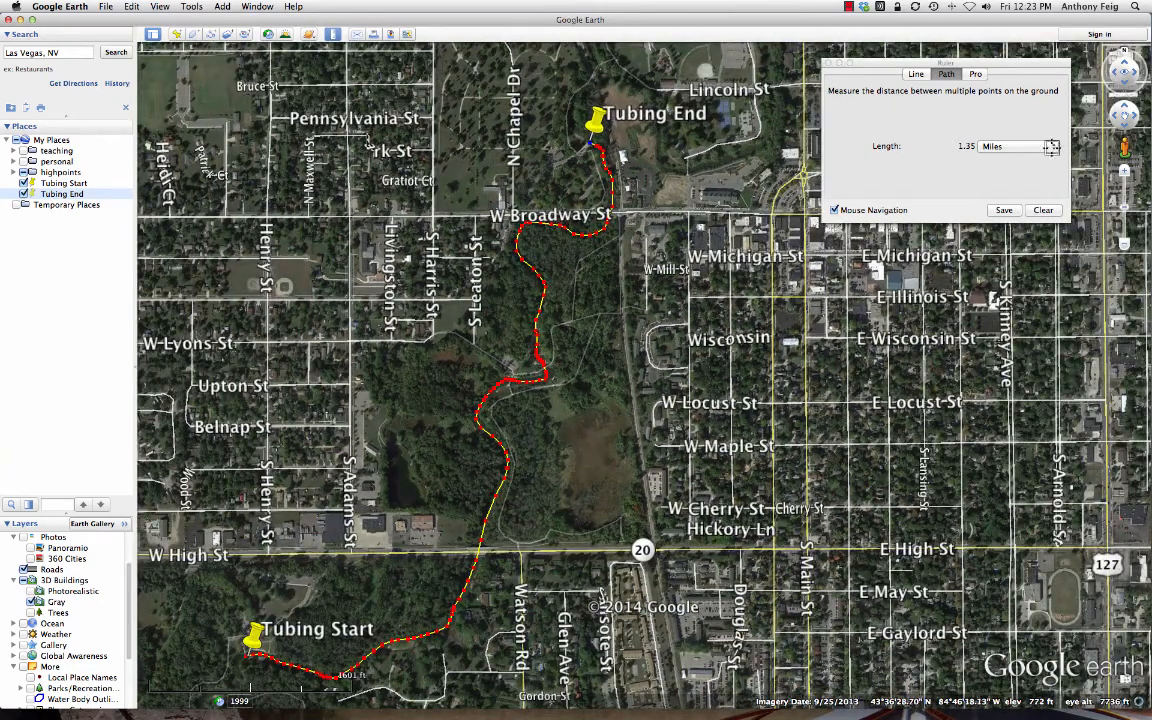
# Check the path's length in feet, kilometers and yards, and return the unit to miles.
pyautogui.click(1052, 147)
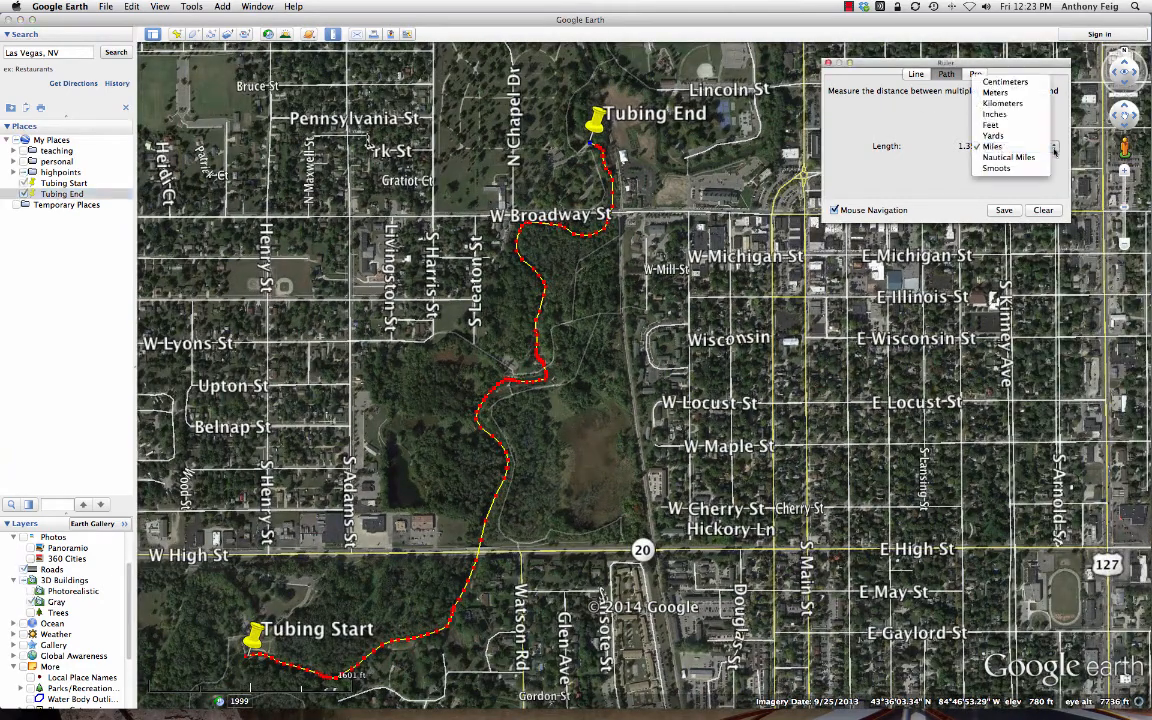
pyautogui.click(1034, 126)
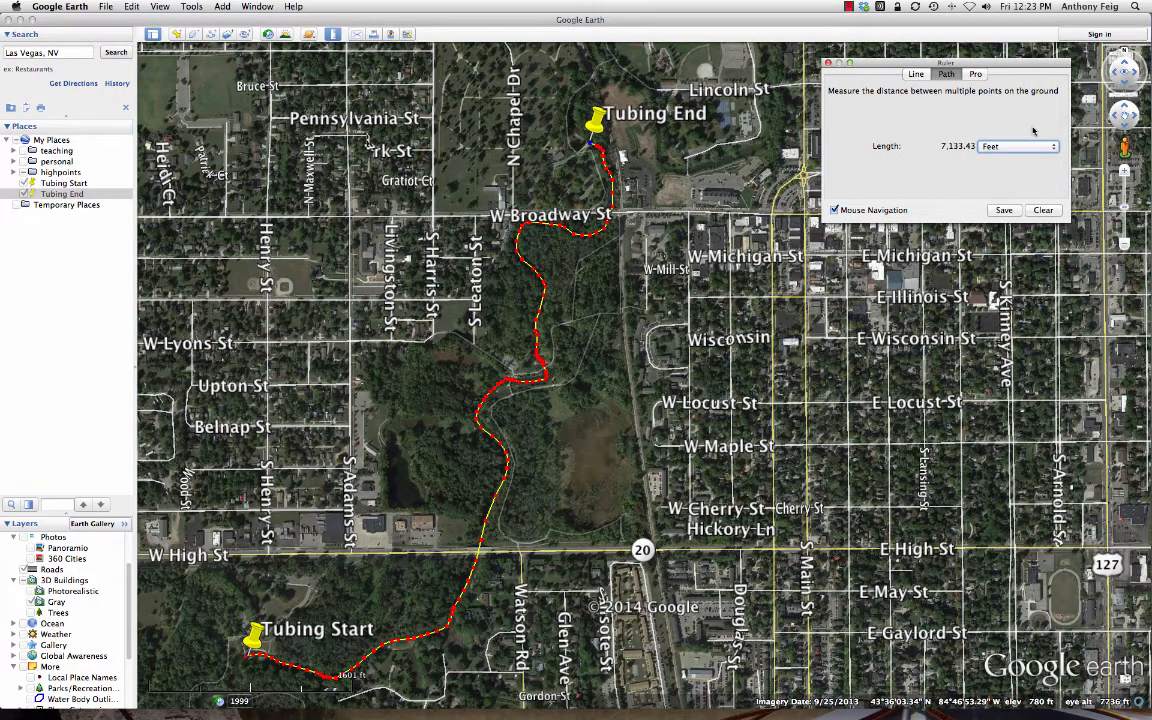
pyautogui.click(1030, 146)
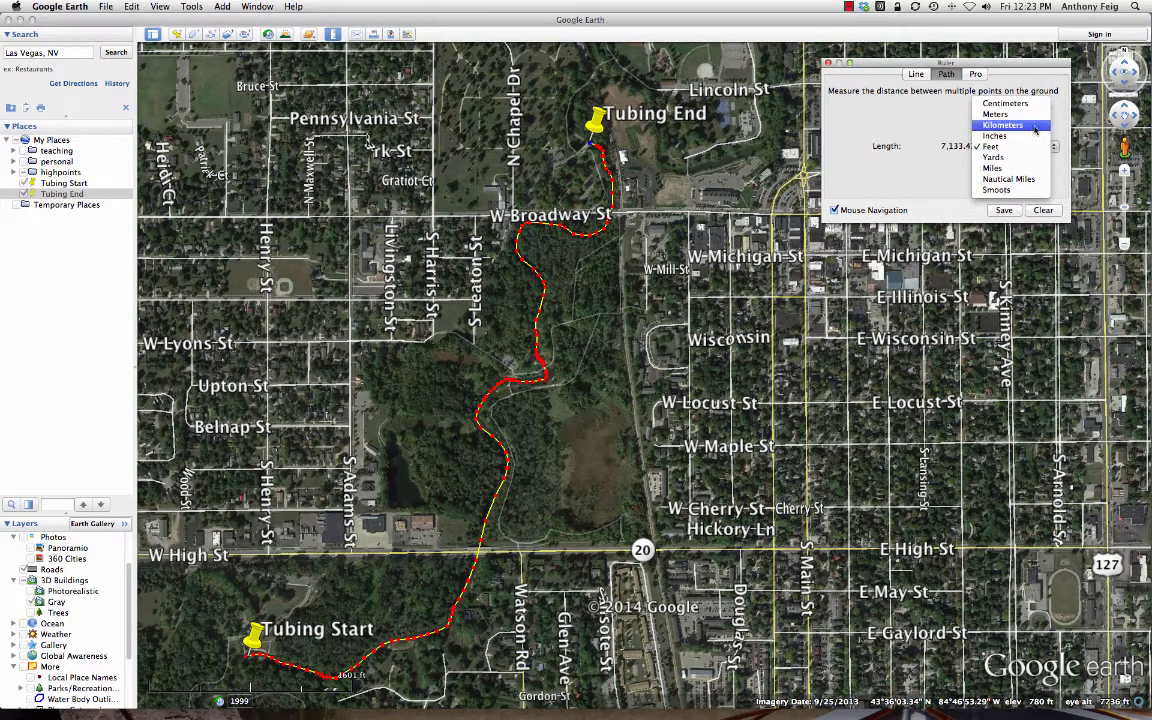
pyautogui.click(1035, 126)
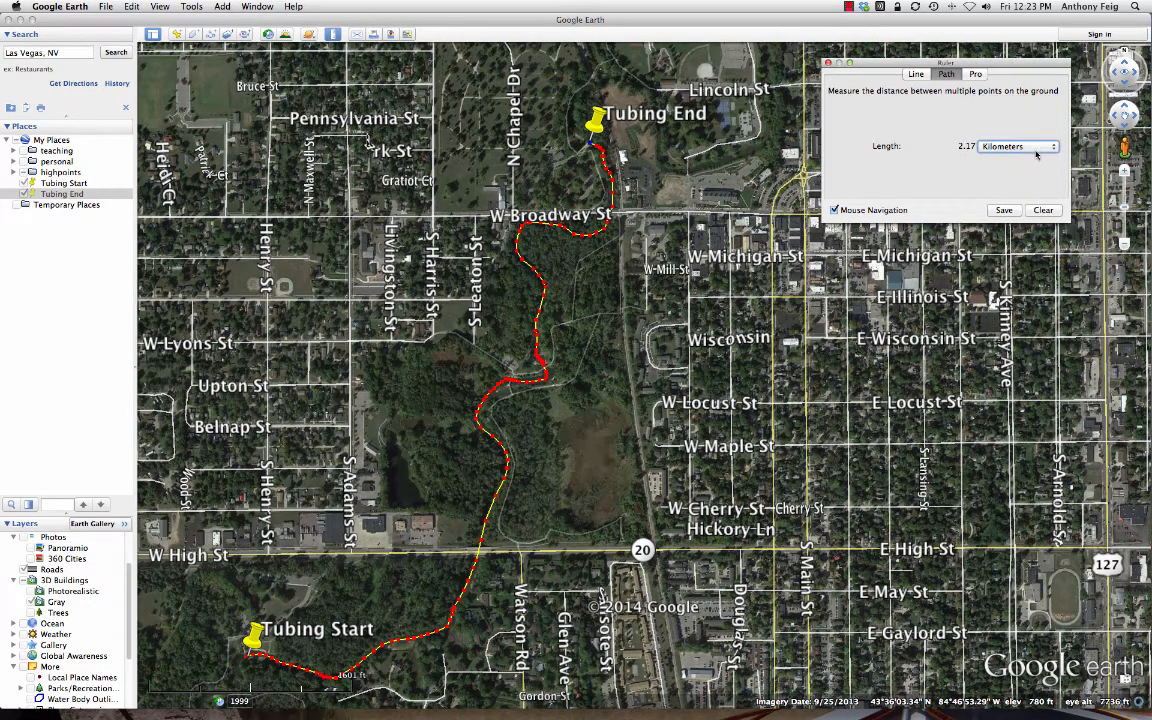
pyautogui.click(1037, 147)
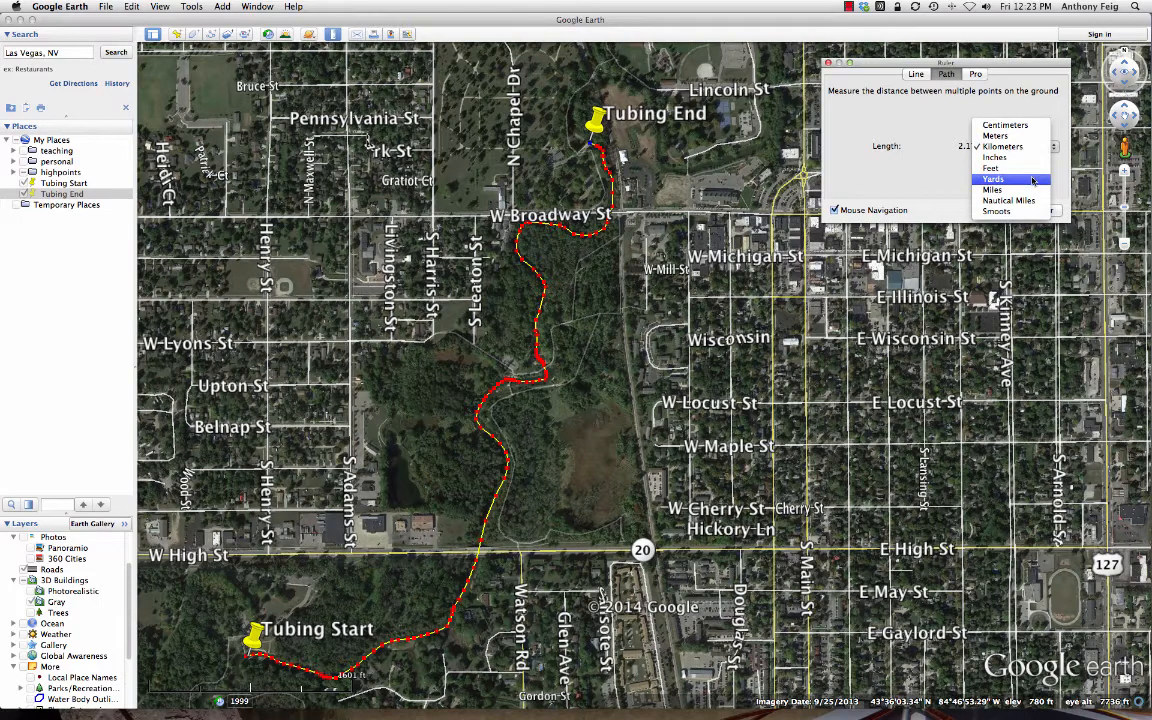
pyautogui.click(1033, 180)
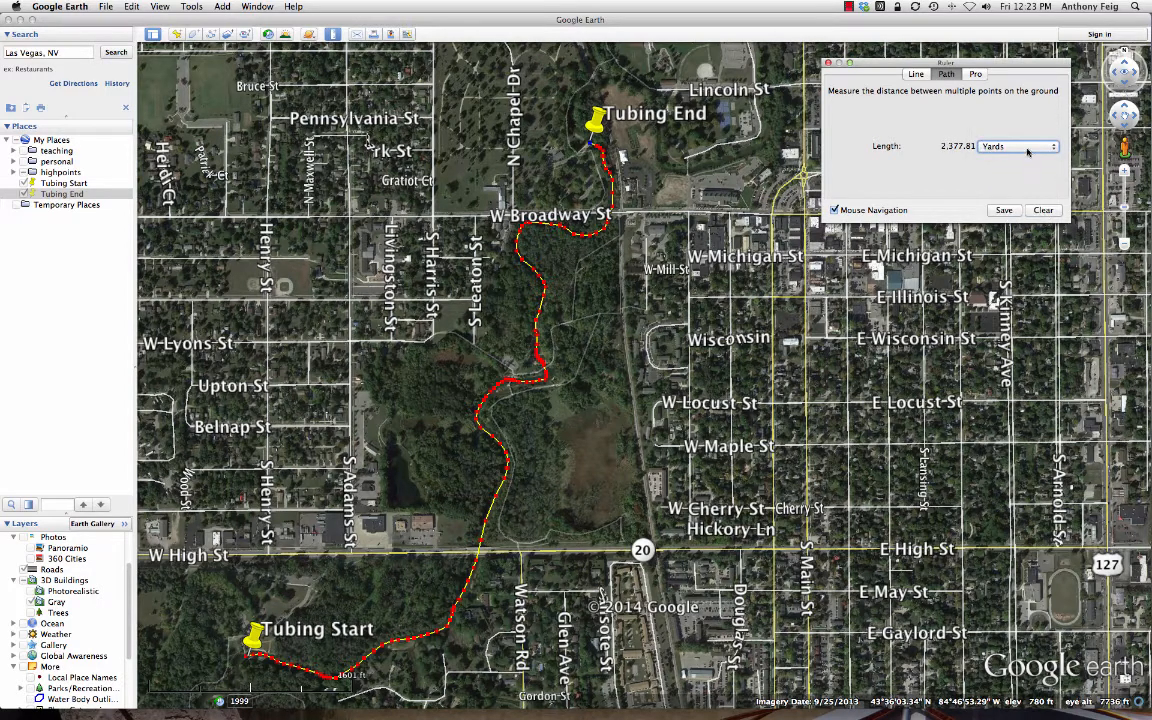
pyautogui.click(1027, 151)
pyautogui.click(1030, 158)
# Clear the measured path from the map without saving it and close the Ruler.
pyautogui.moveTo(891, 70); pyautogui.dragTo(773, 226)
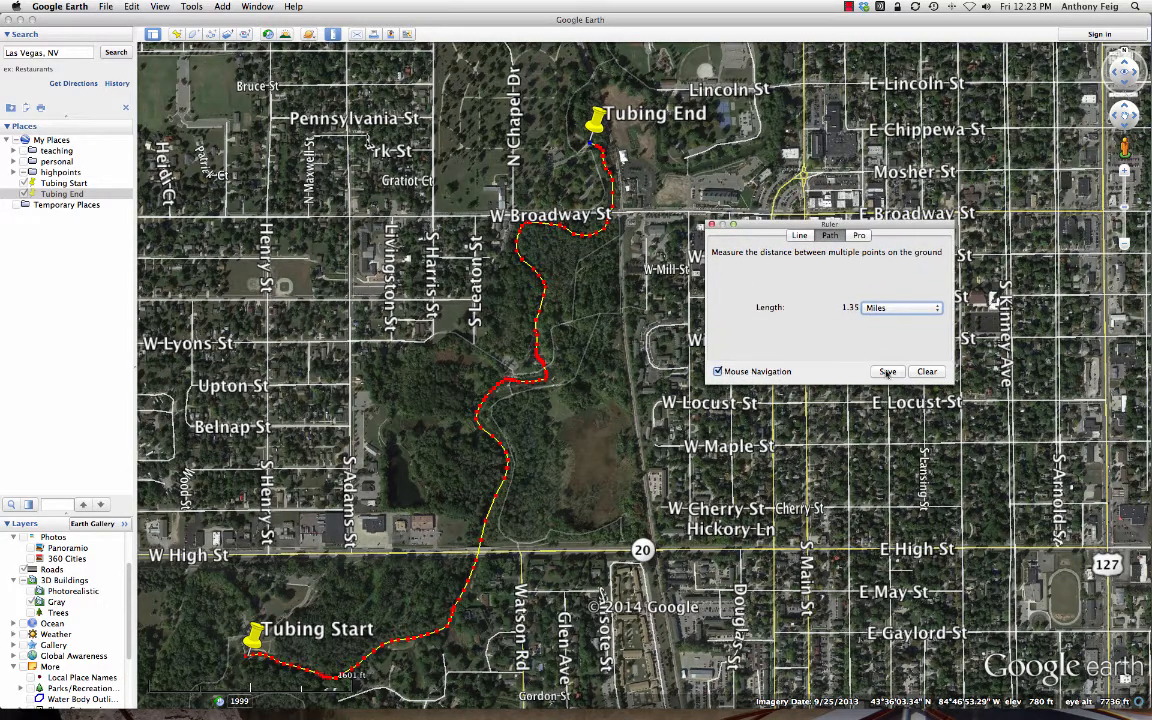
pyautogui.click(927, 372)
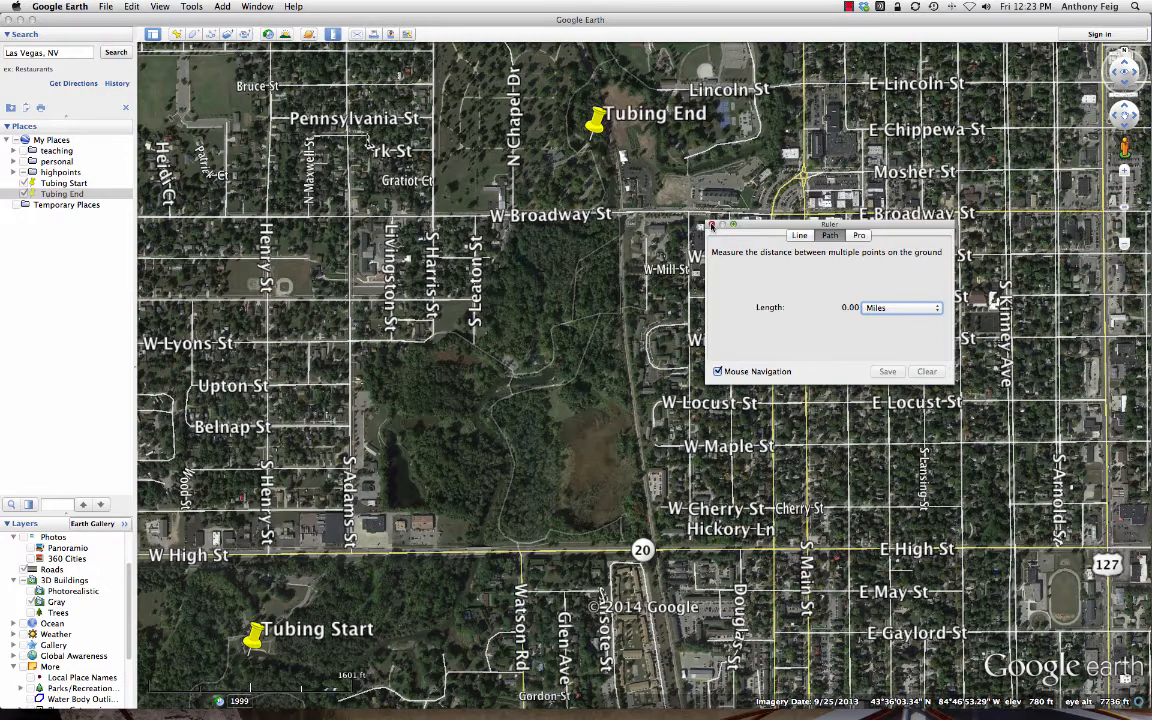
pyautogui.click(712, 225)
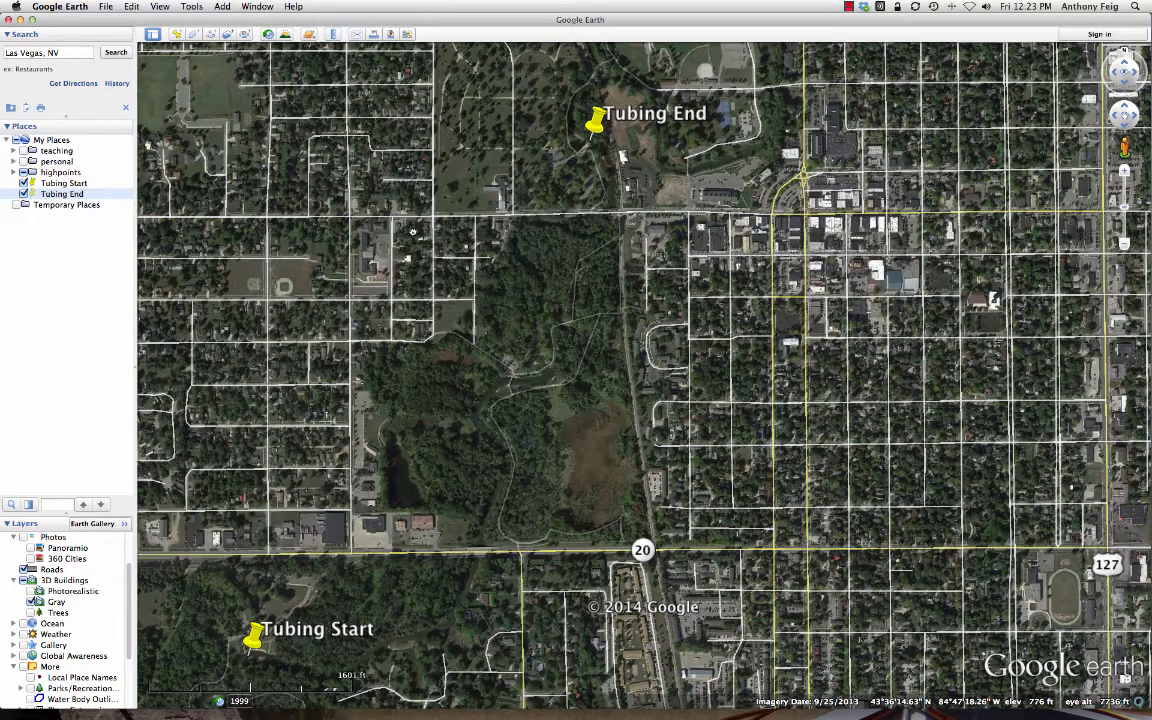
pyautogui.moveTo(413, 232); pyautogui.dragTo(506, 227)
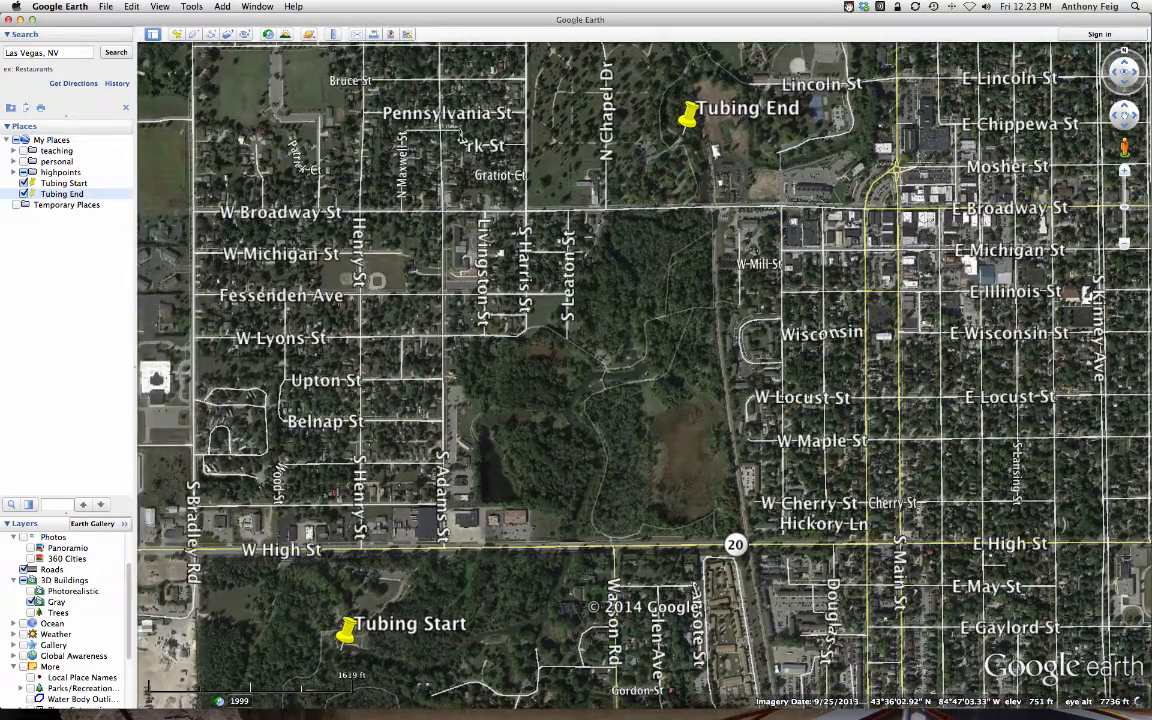
pyautogui.click(848, 7)
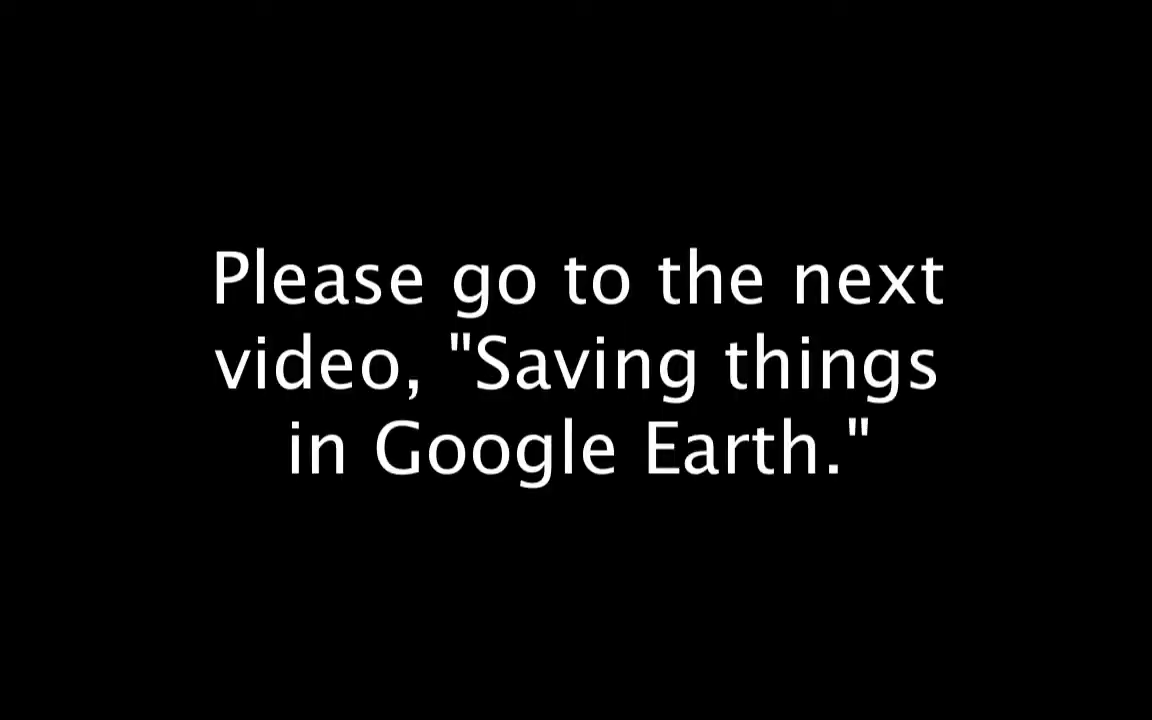